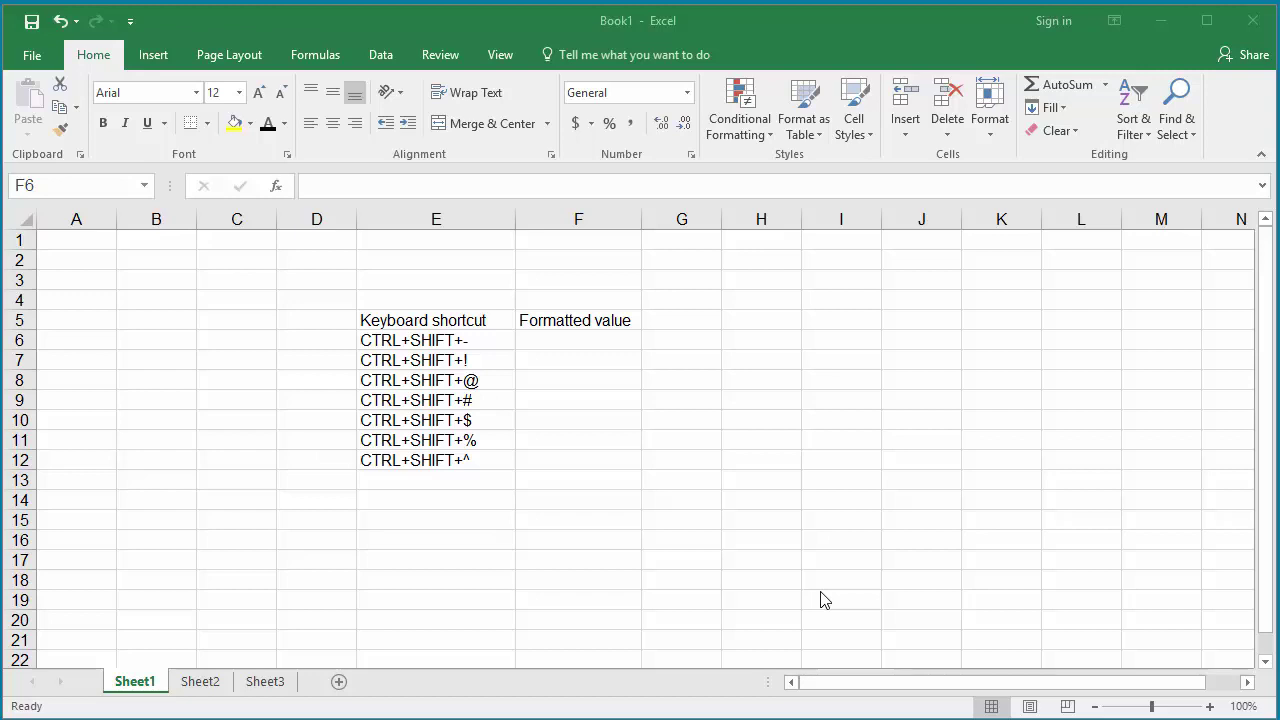
- Enter 3456 in F6 beside CTRL+SHIFT+-, then move to the next shortcut label in E7
{"action": "left_click", "coordinate": [552, 345]}
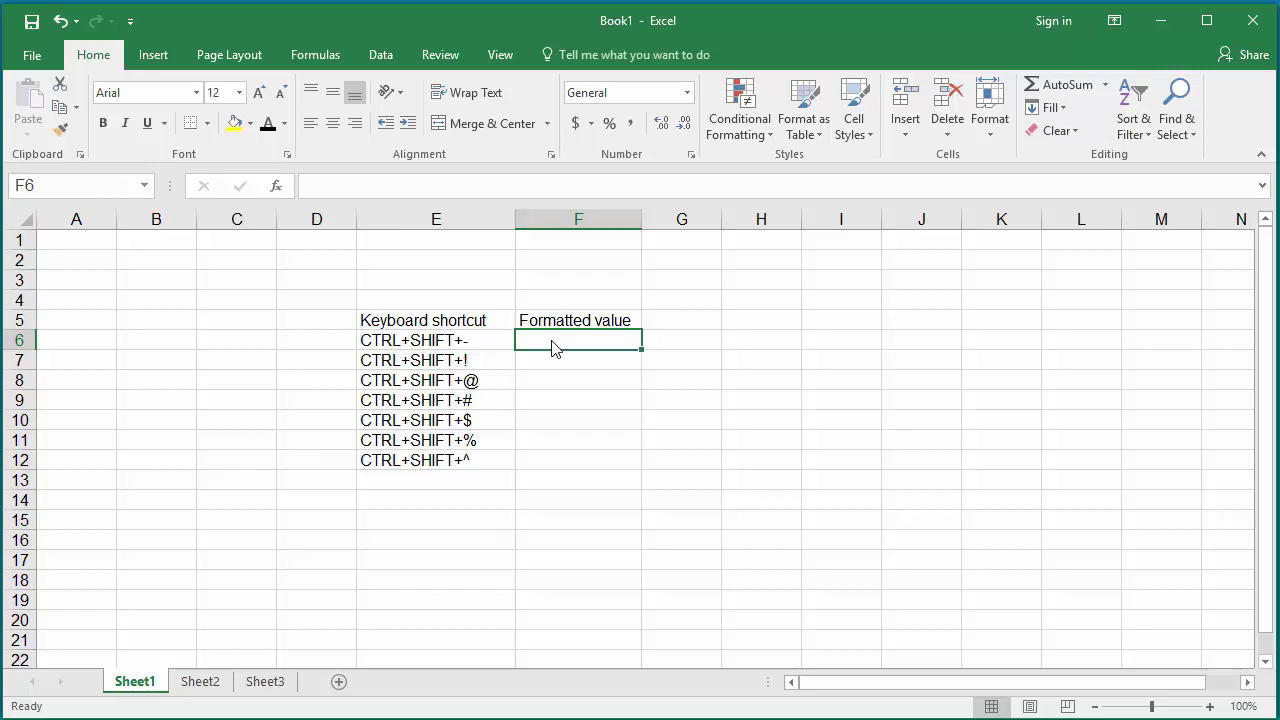
{"action": "type", "text": "3456"}
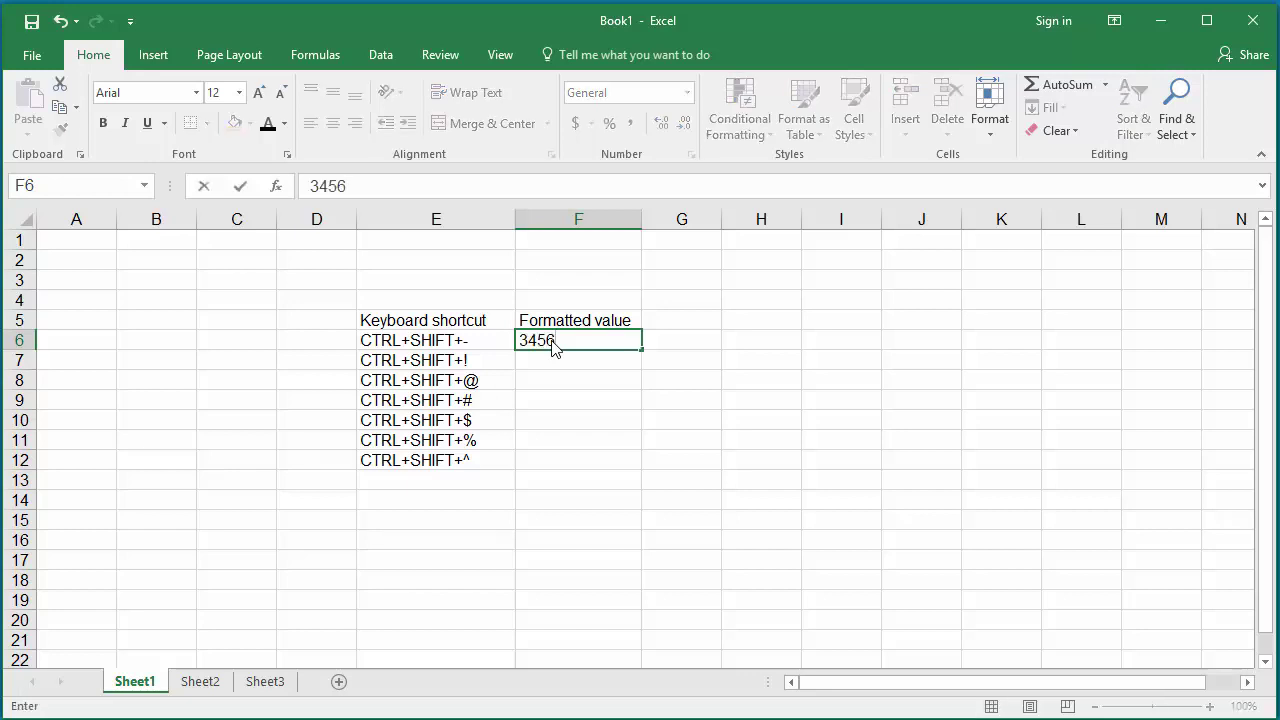
{"action": "key", "text": "Tab"}
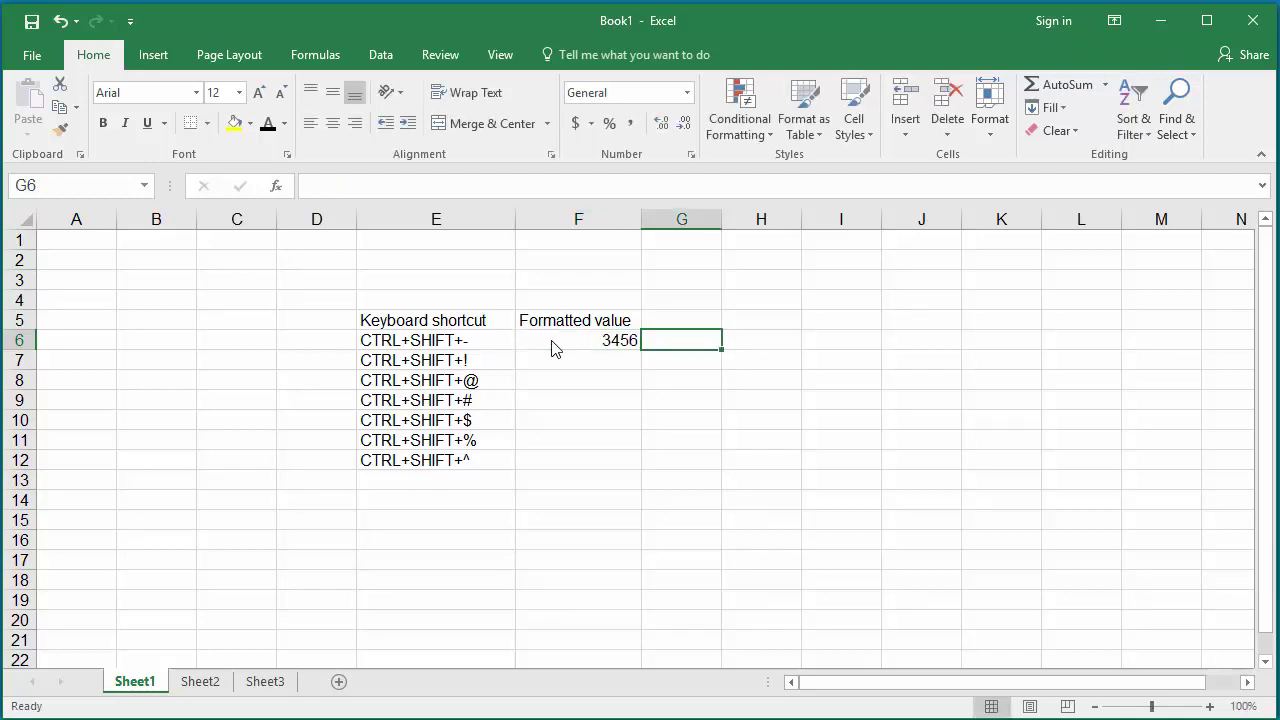
{"action": "key", "text": "Down"}
{"action": "key", "text": "Left"}
{"action": "key", "text": "Left"}
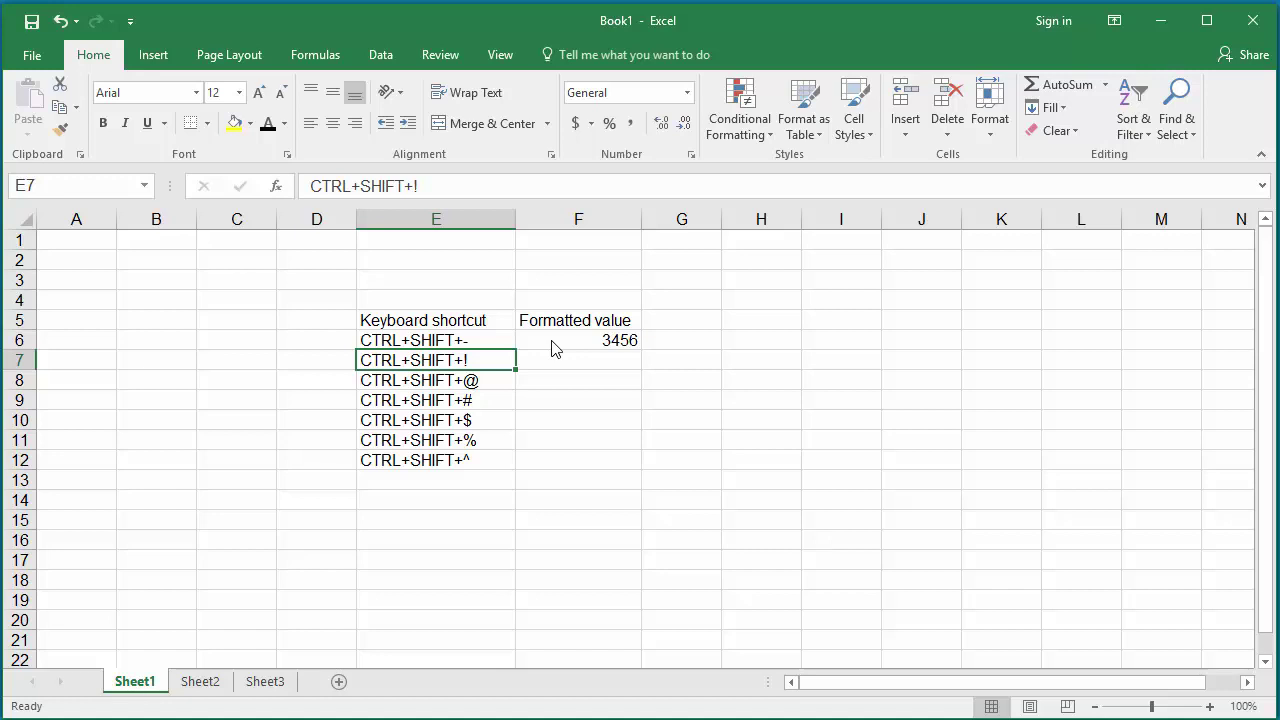
- Give F7 the Ctrl+Shift+! two-decimal format, trying 654.34 and 654 before settling on -786.00
{"action": "left_click", "coordinate": [557, 356]}
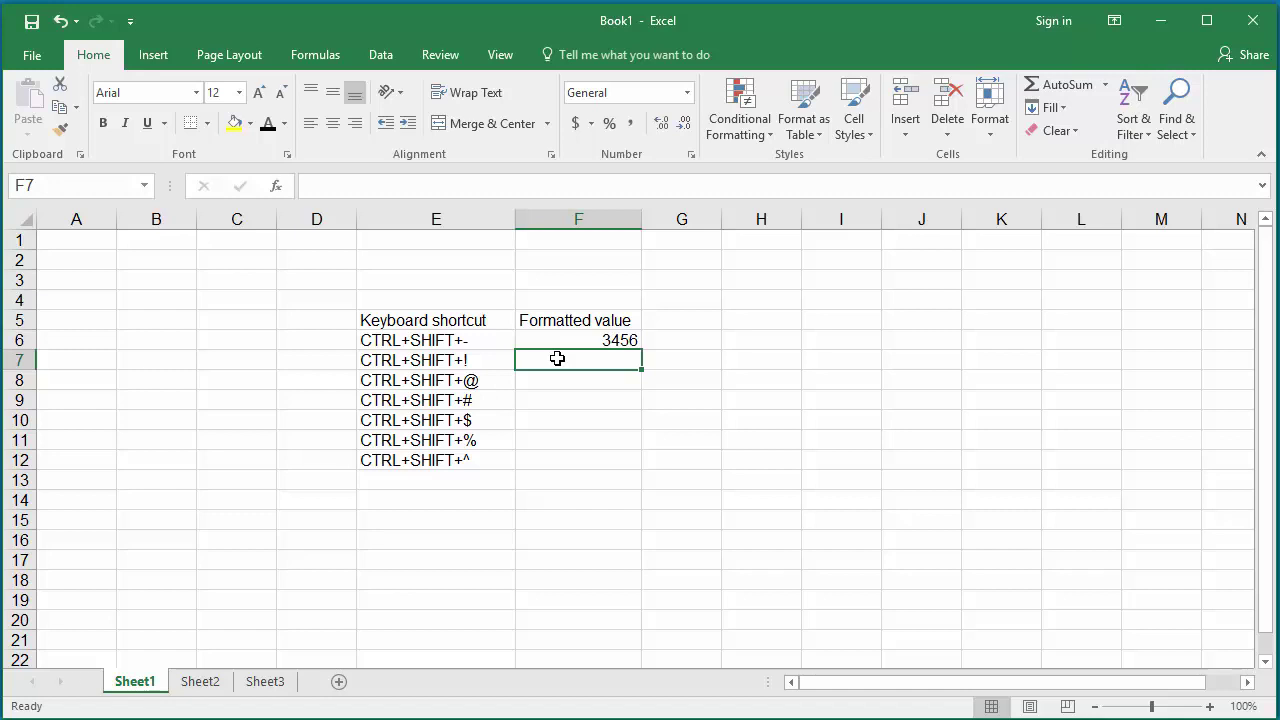
{"action": "key", "text": "ctrl+shift+1"}
{"action": "type", "text": "654"}
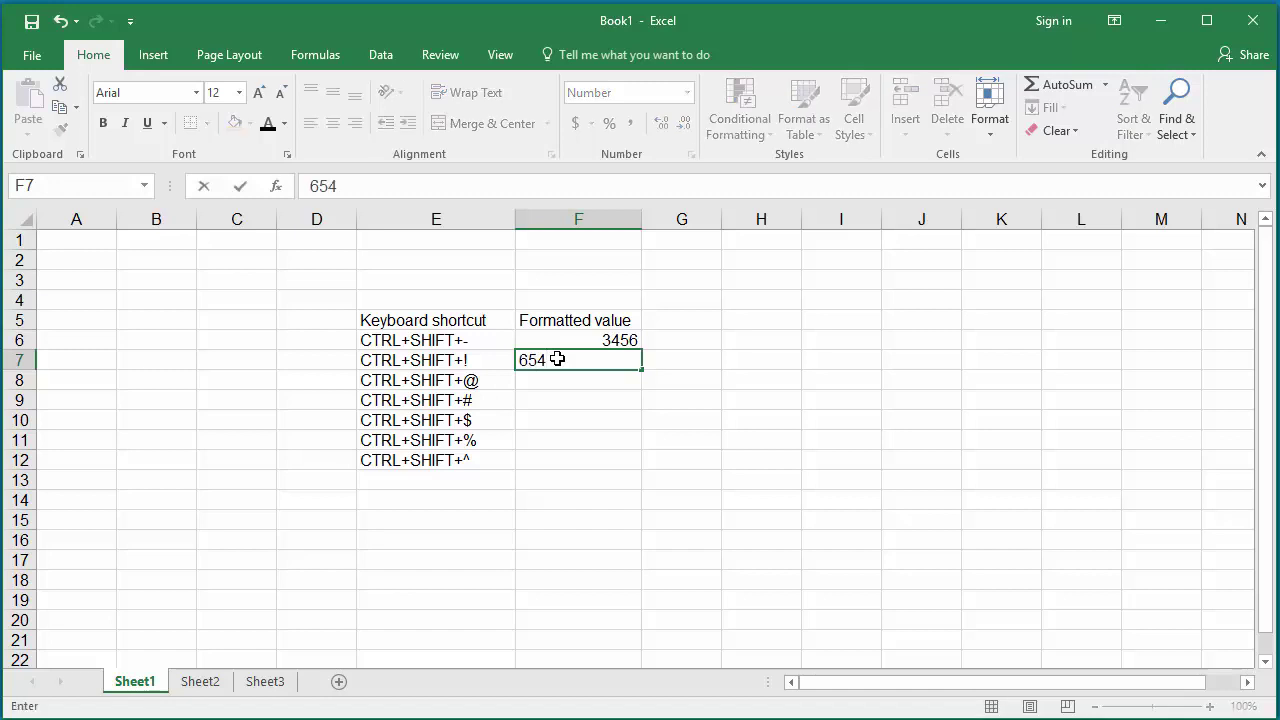
{"action": "type", "text": ".34"}
{"action": "key", "text": "Return"}
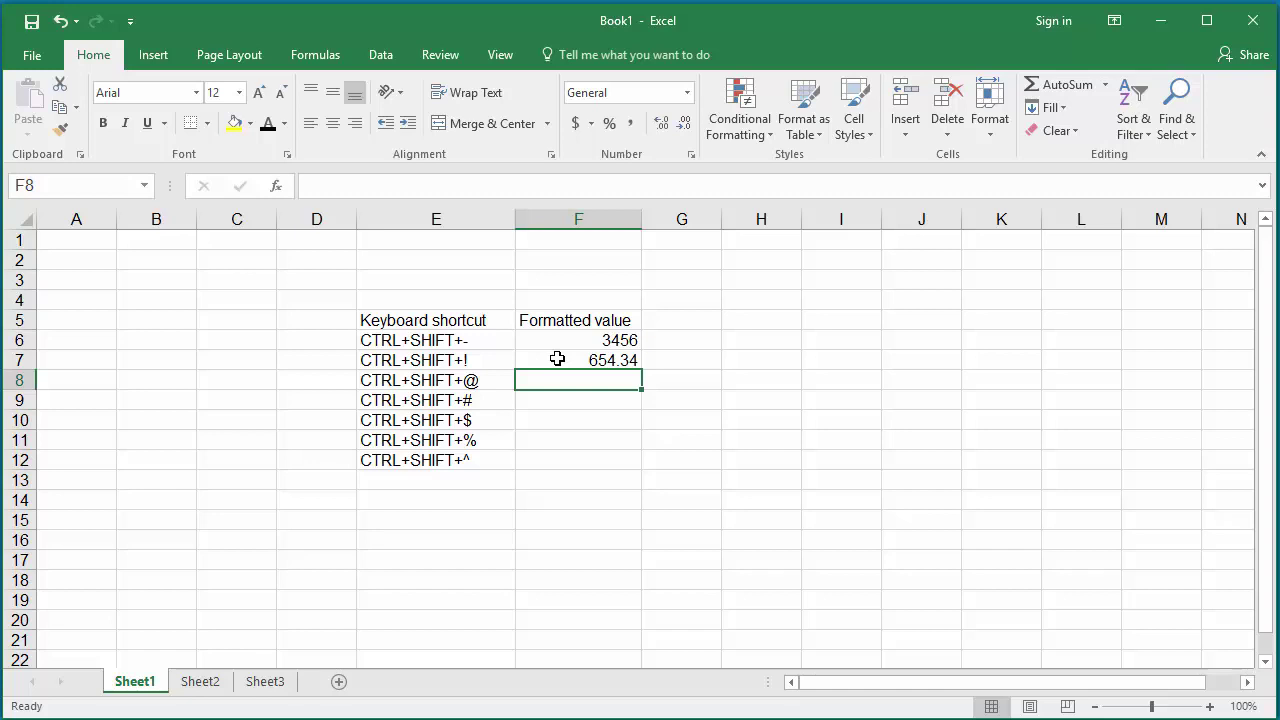
{"action": "left_click", "coordinate": [557, 358]}
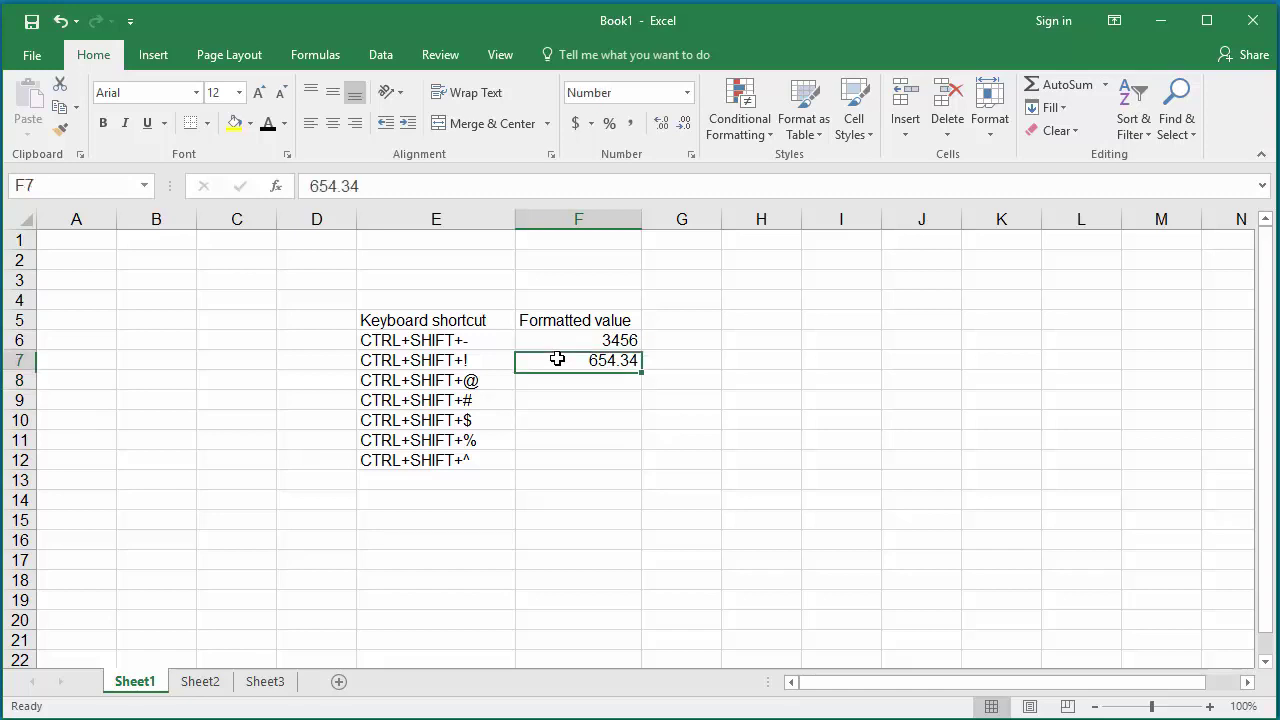
{"action": "type", "text": "654"}
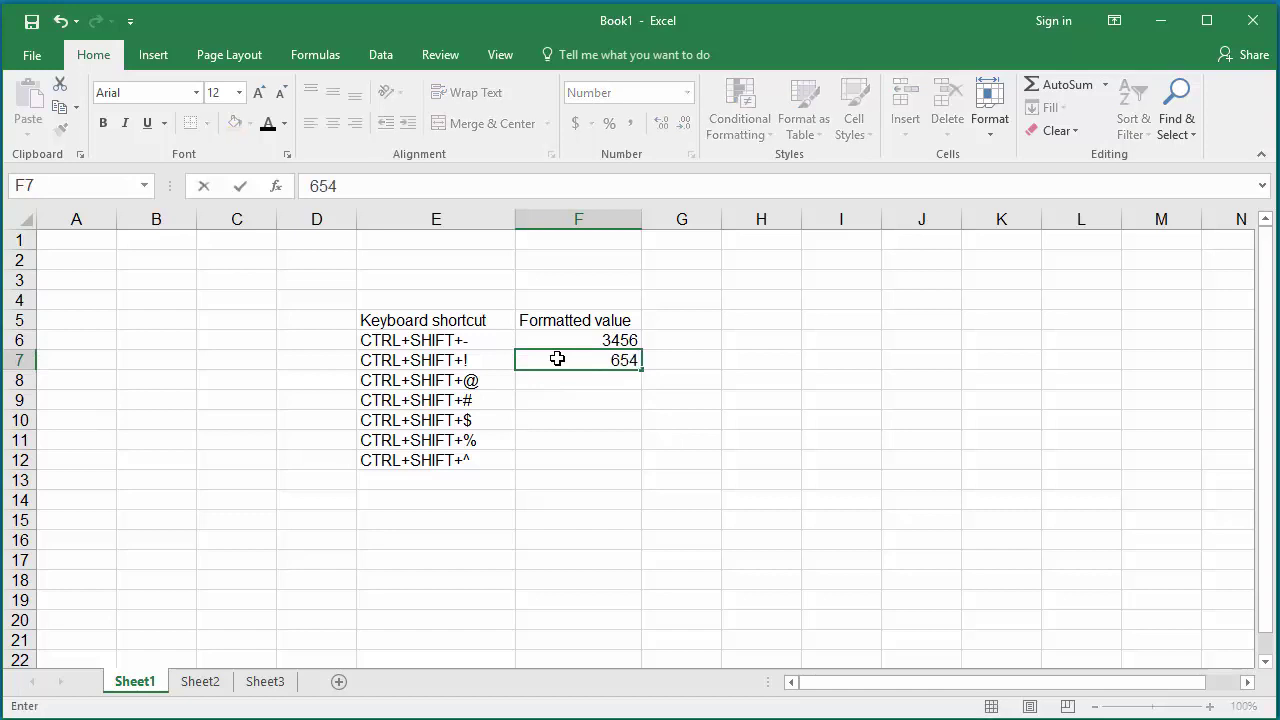
{"action": "key", "text": "Return"}
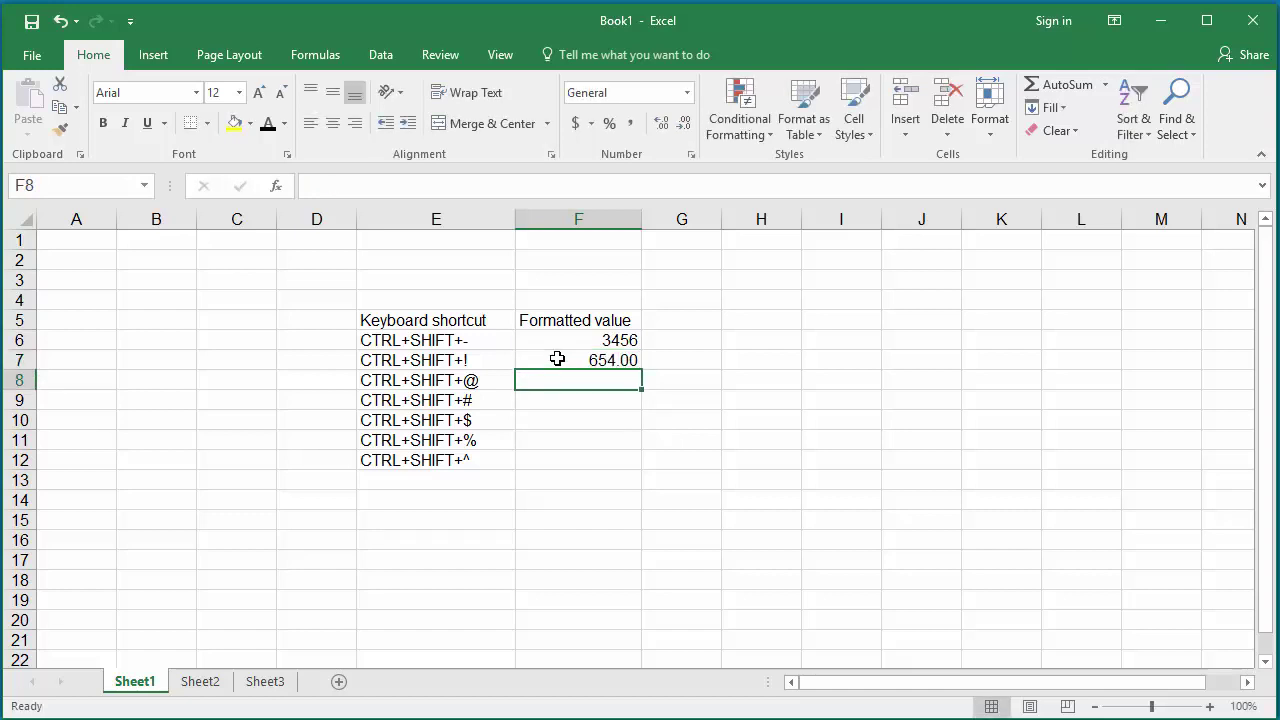
{"action": "left_click", "coordinate": [557, 358]}
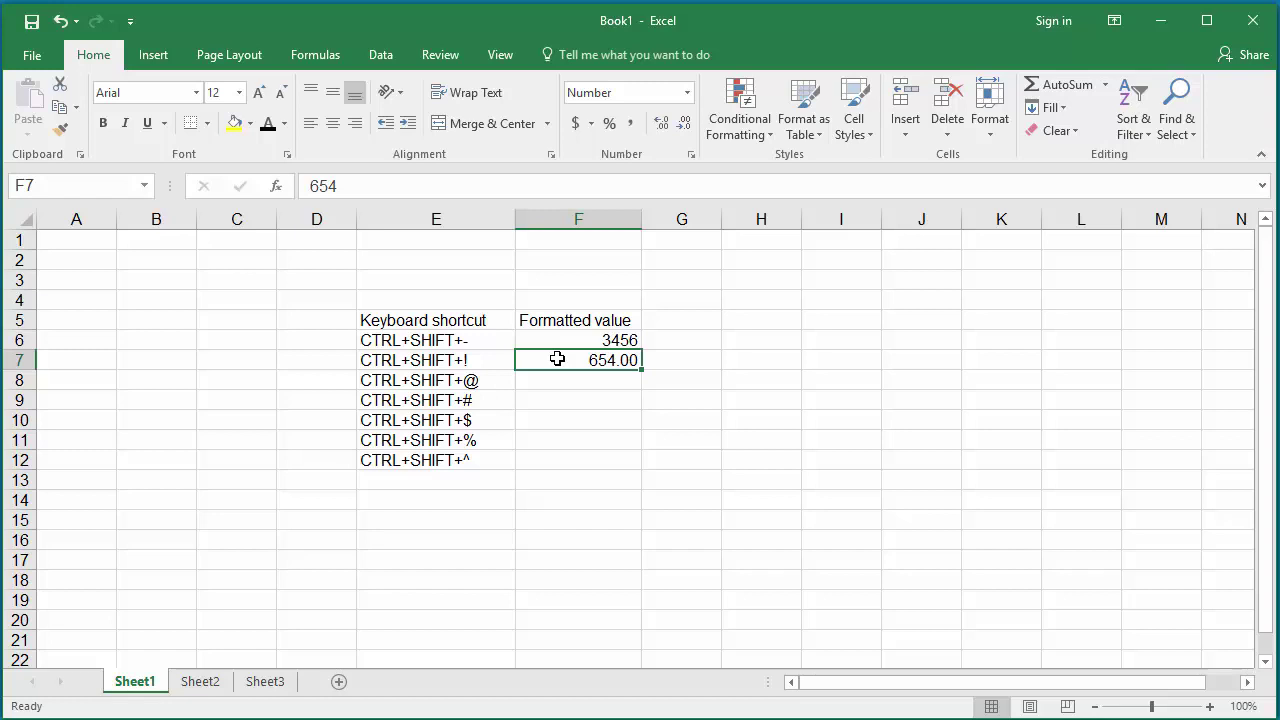
{"action": "type", "text": "-"}
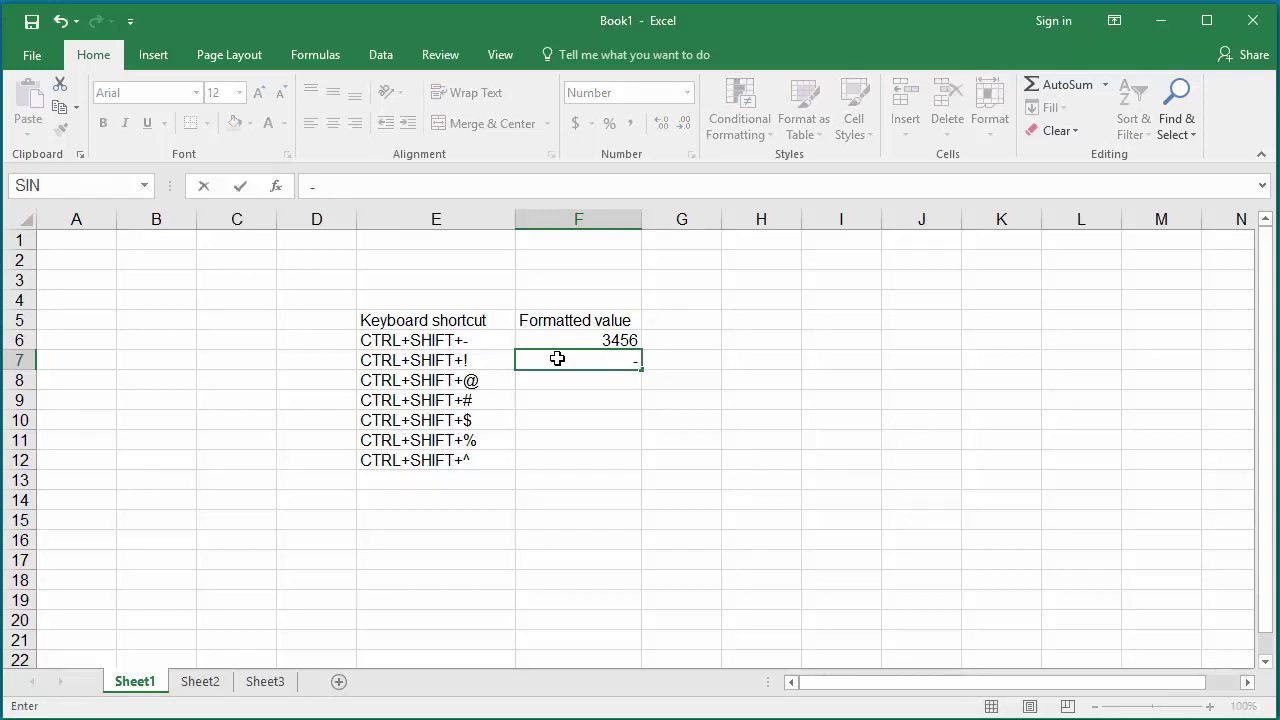
{"action": "type", "text": "786"}
{"action": "key", "text": "Return"}
{"action": "key", "text": "Left"}
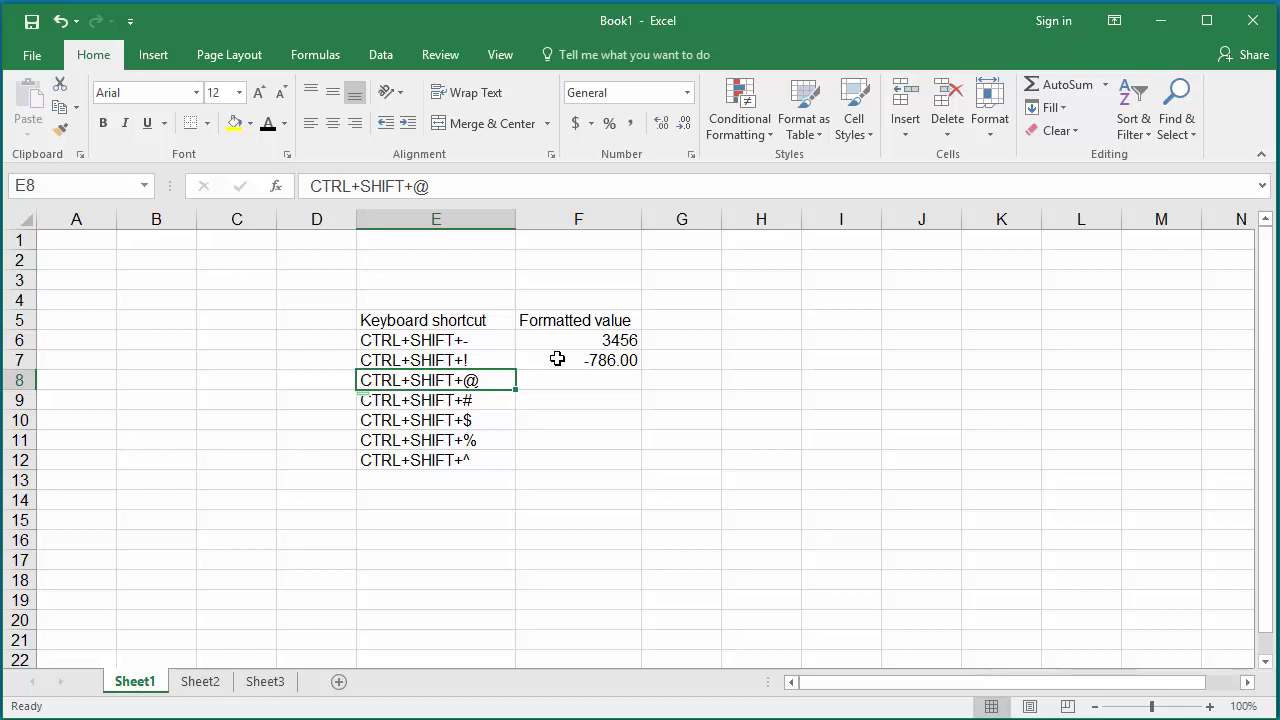
- Apply the Ctrl+Shift+@ time format to F8, entering 11:23:45, then 13:45:10 to show 1:45 PM
{"action": "left_click", "coordinate": [581, 382]}
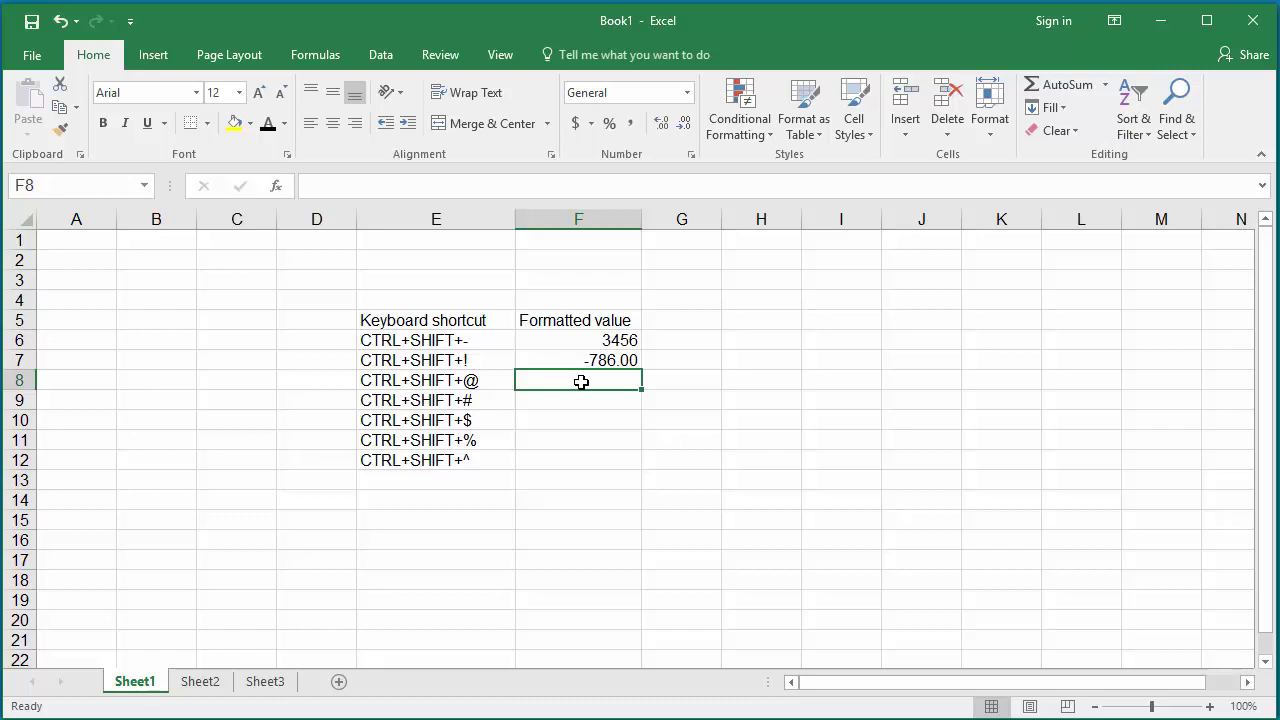
{"action": "key", "text": "ctrl+shift+2"}
{"action": "type", "text": "11"}
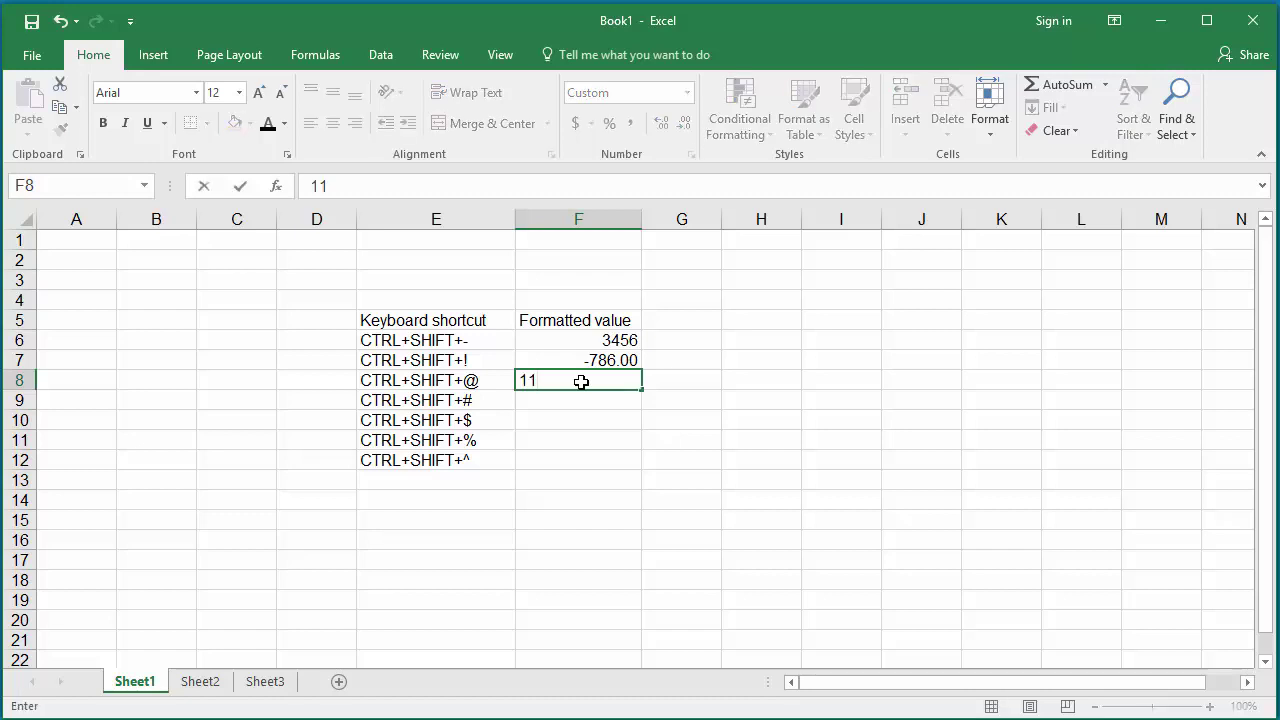
{"action": "type", "text": ":23:45"}
{"action": "key", "text": "Return"}
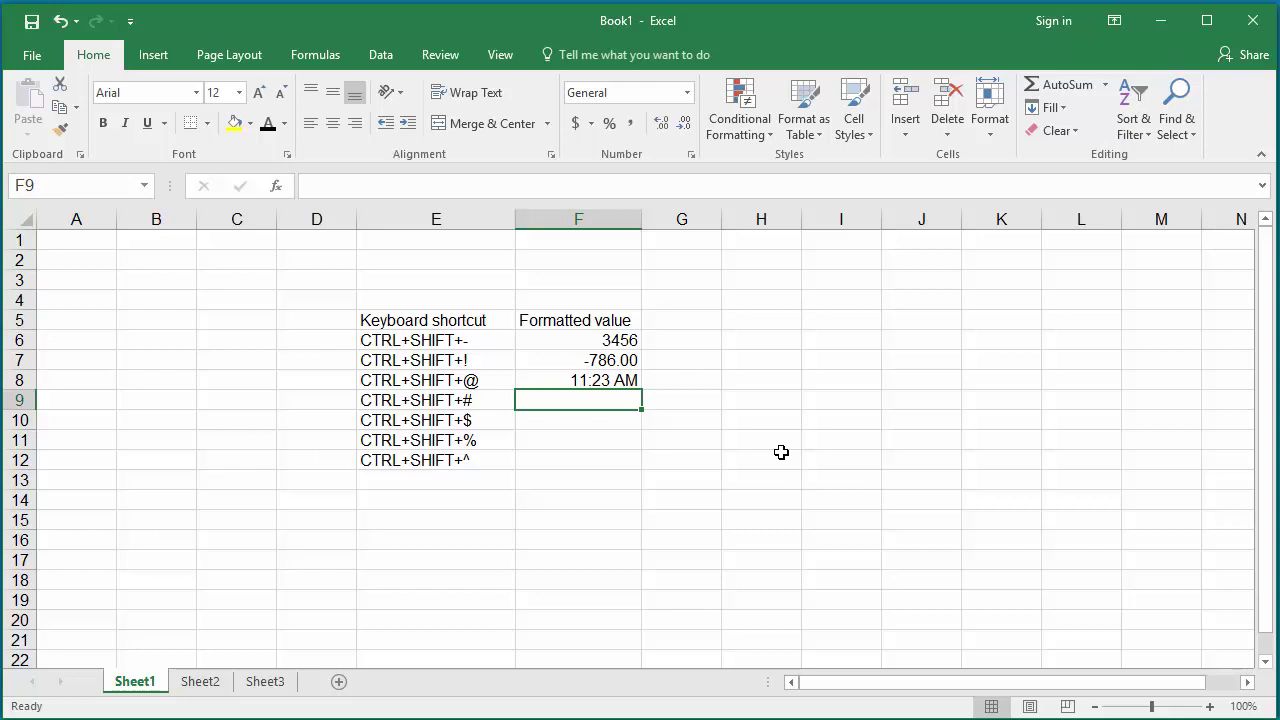
{"action": "key", "text": "Up"}
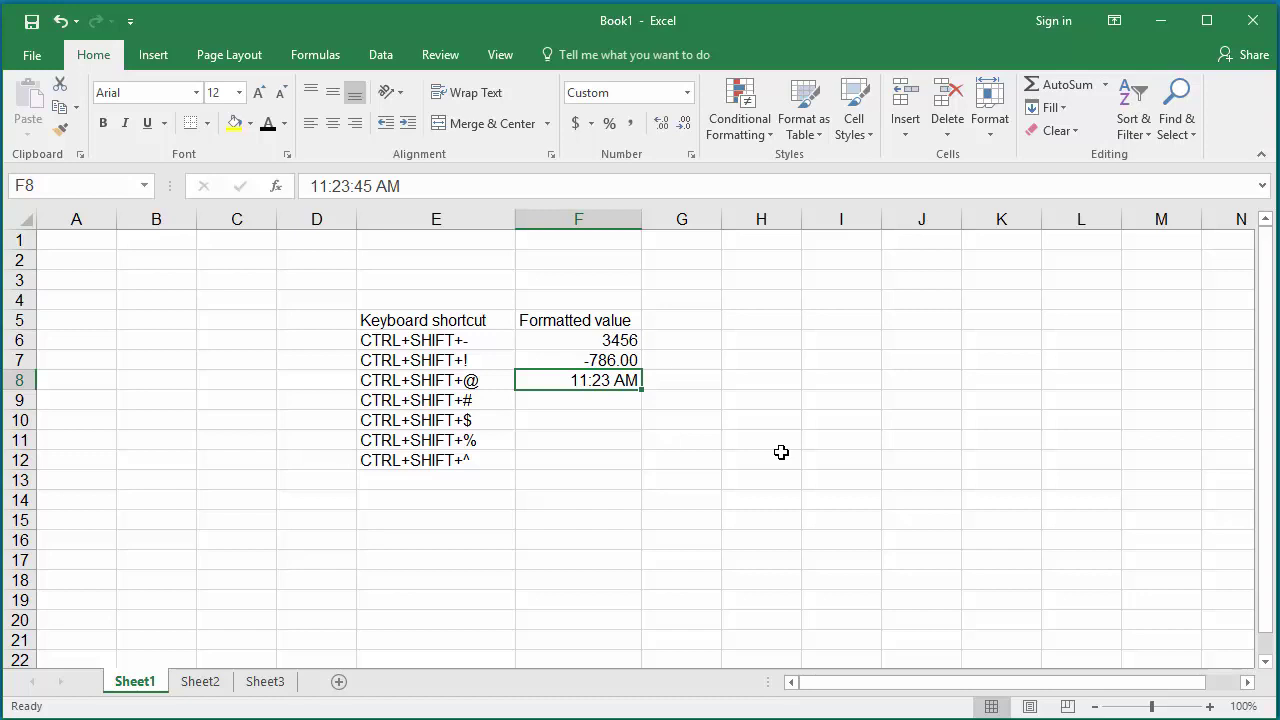
{"action": "type", "text": "13"}
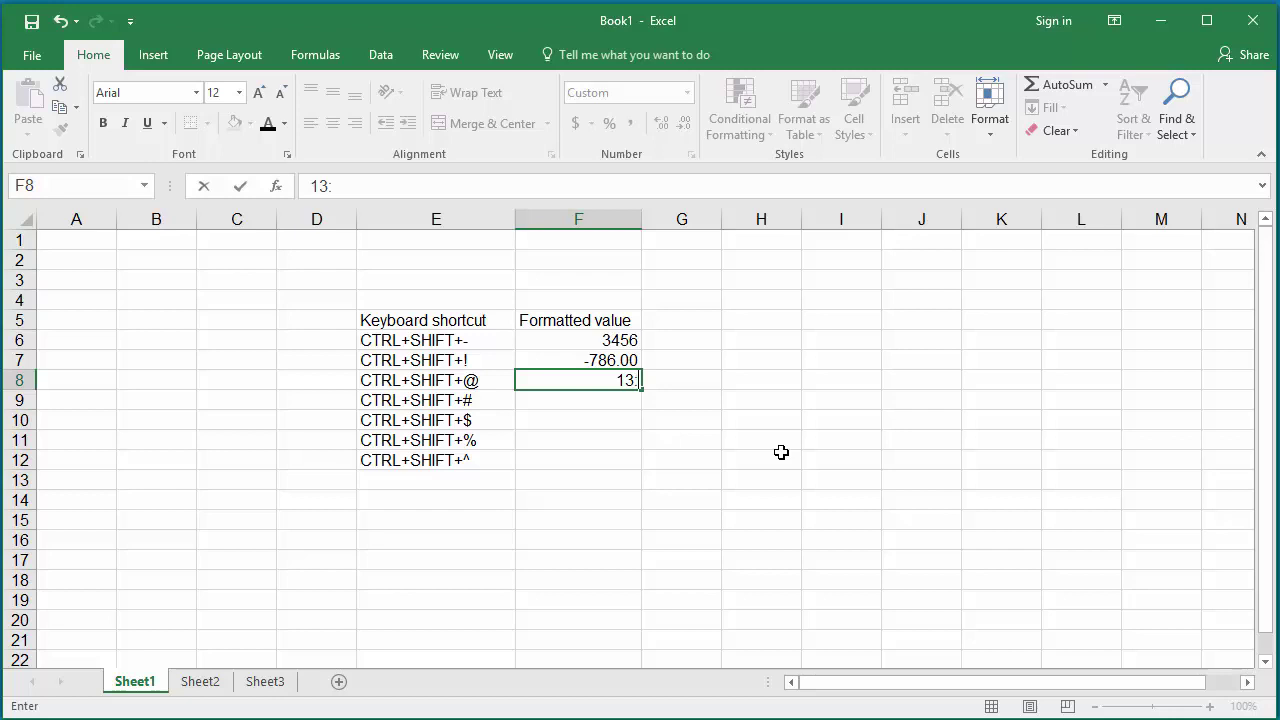
{"action": "type", "text": ":45:10"}
{"action": "key", "text": "Return"}
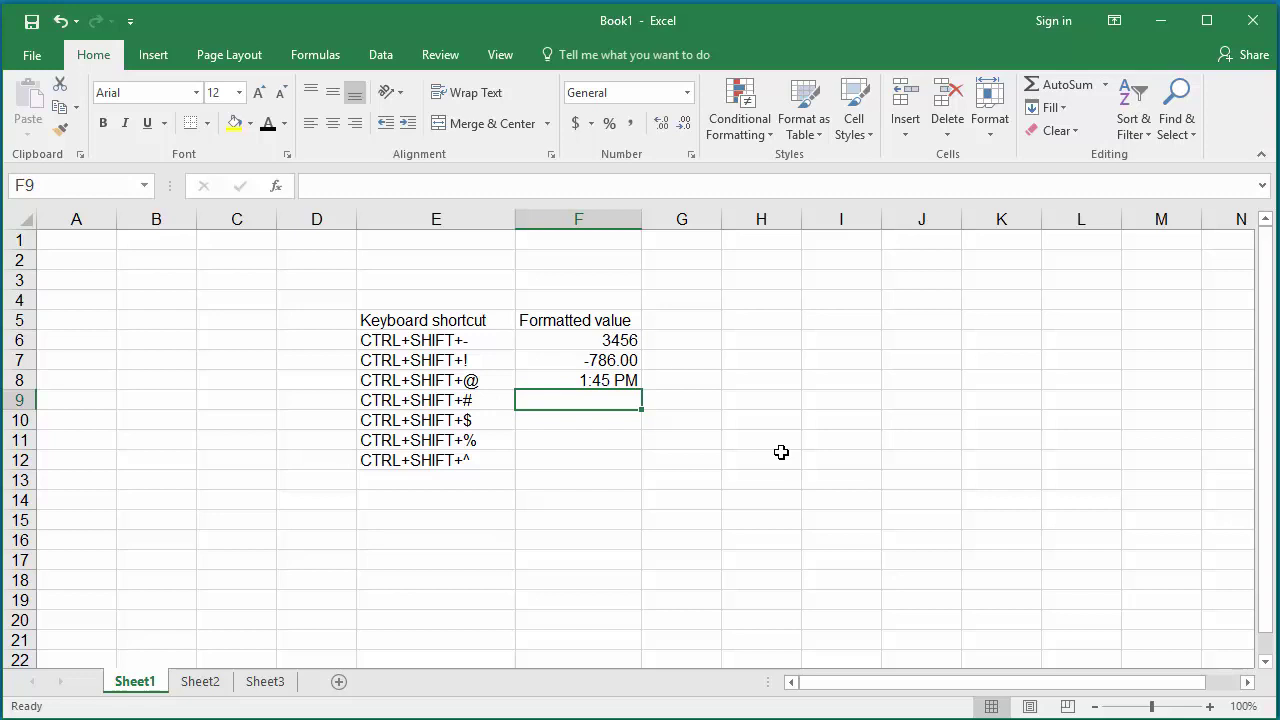
{"action": "key", "text": "Left"}
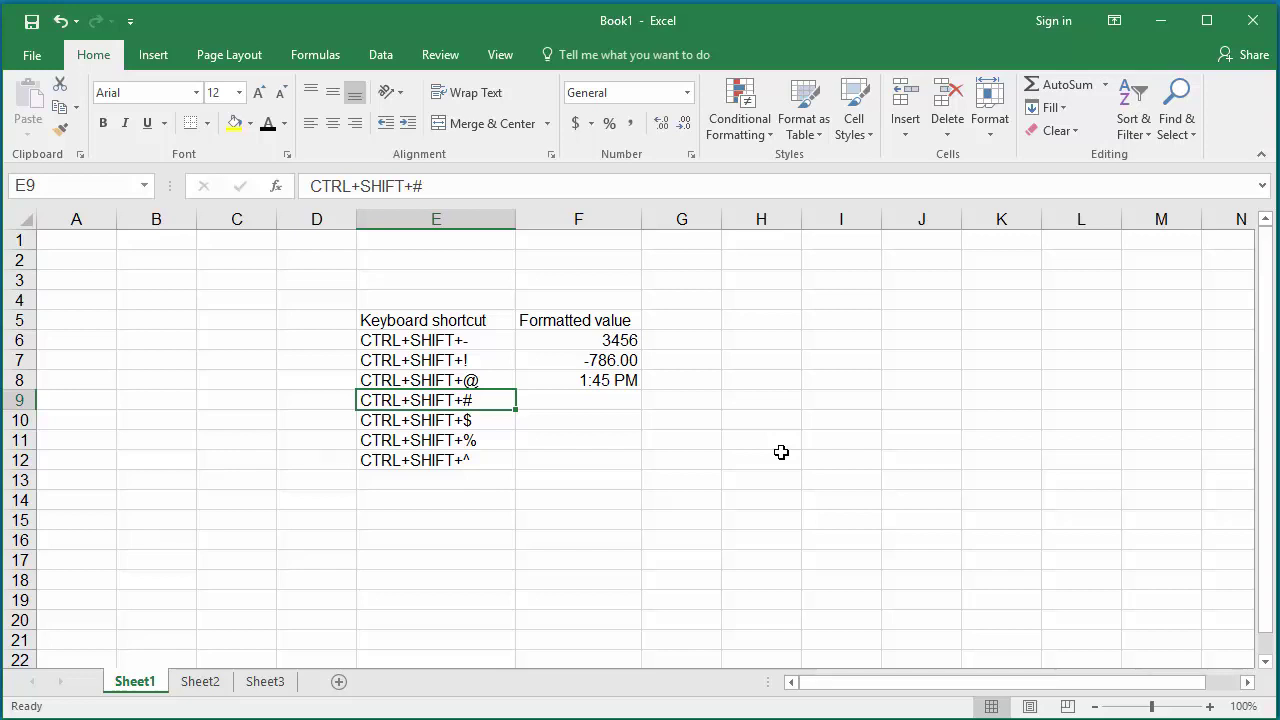
- Apply the Ctrl+Shift+# date format to F9 and enter 12/11/15, displayed as 11-Dec-15
{"action": "left_click", "coordinate": [595, 398]}
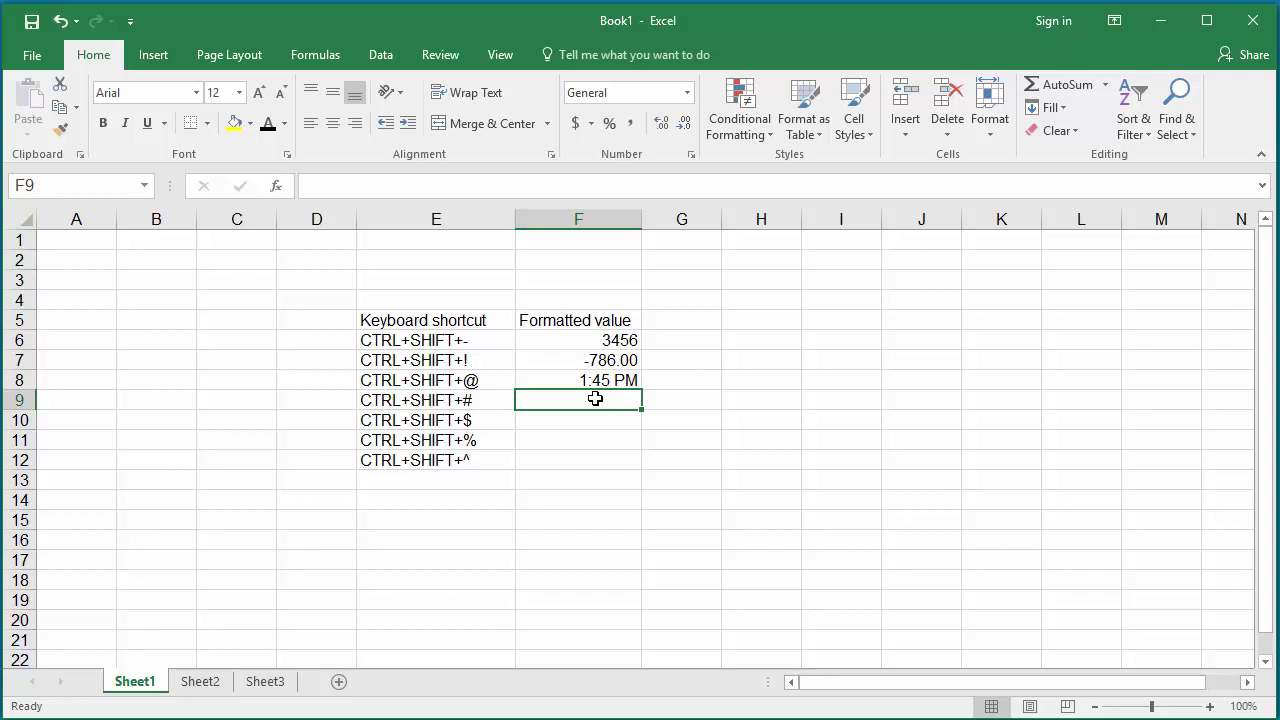
{"action": "key", "text": "ctrl+shift+3"}
{"action": "type", "text": "12"}
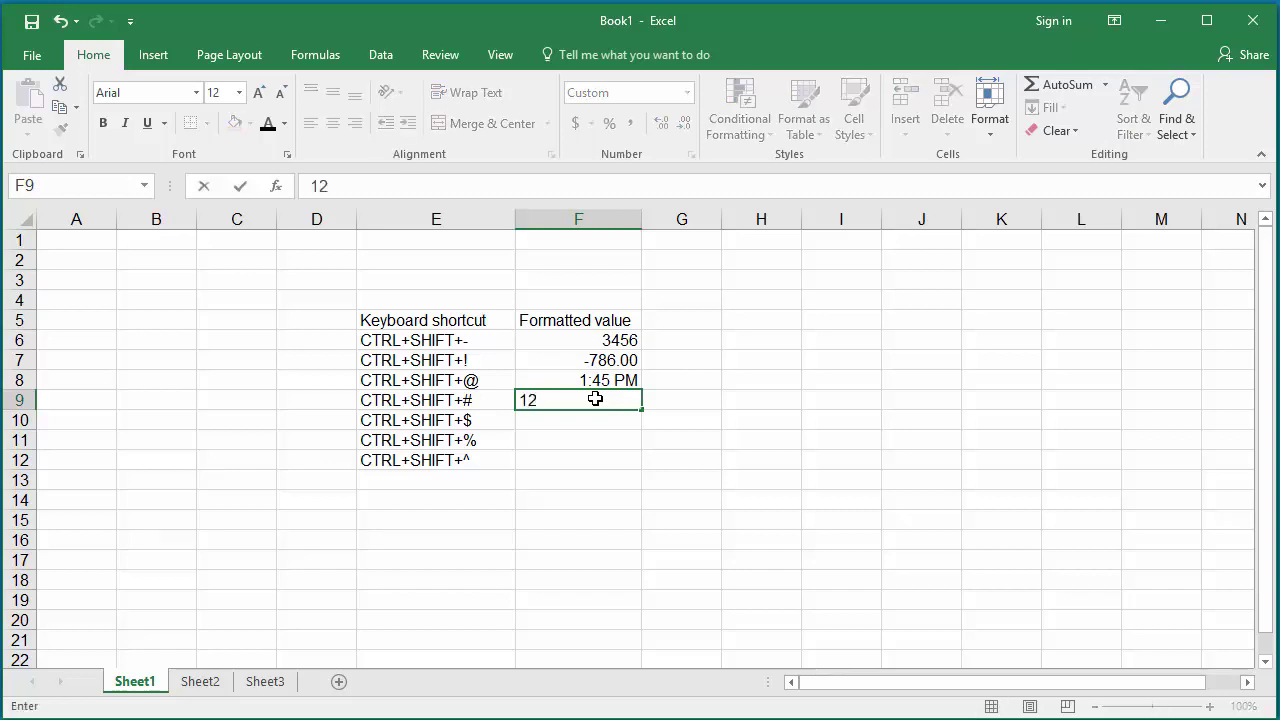
{"action": "type", "text": "/11/15"}
{"action": "key", "text": "Return"}
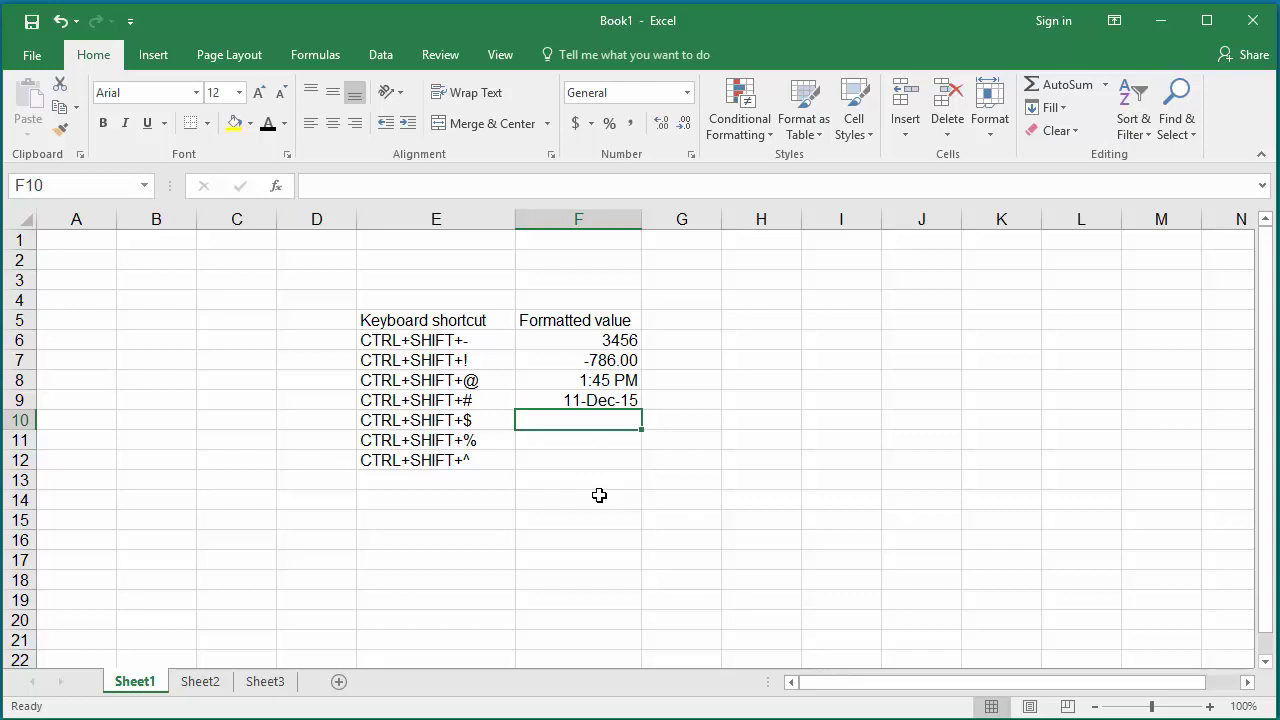
{"action": "key", "text": "Up"}
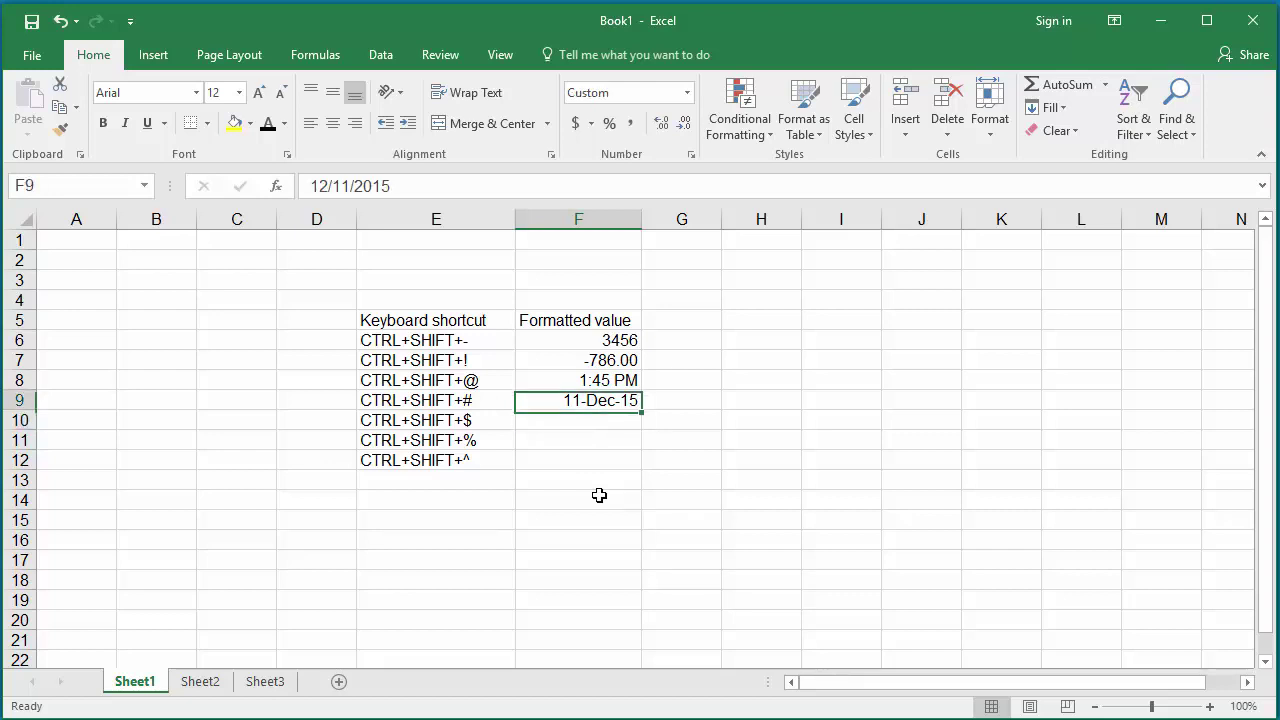
{"action": "key", "text": "Down"}
{"action": "key", "text": "Left"}
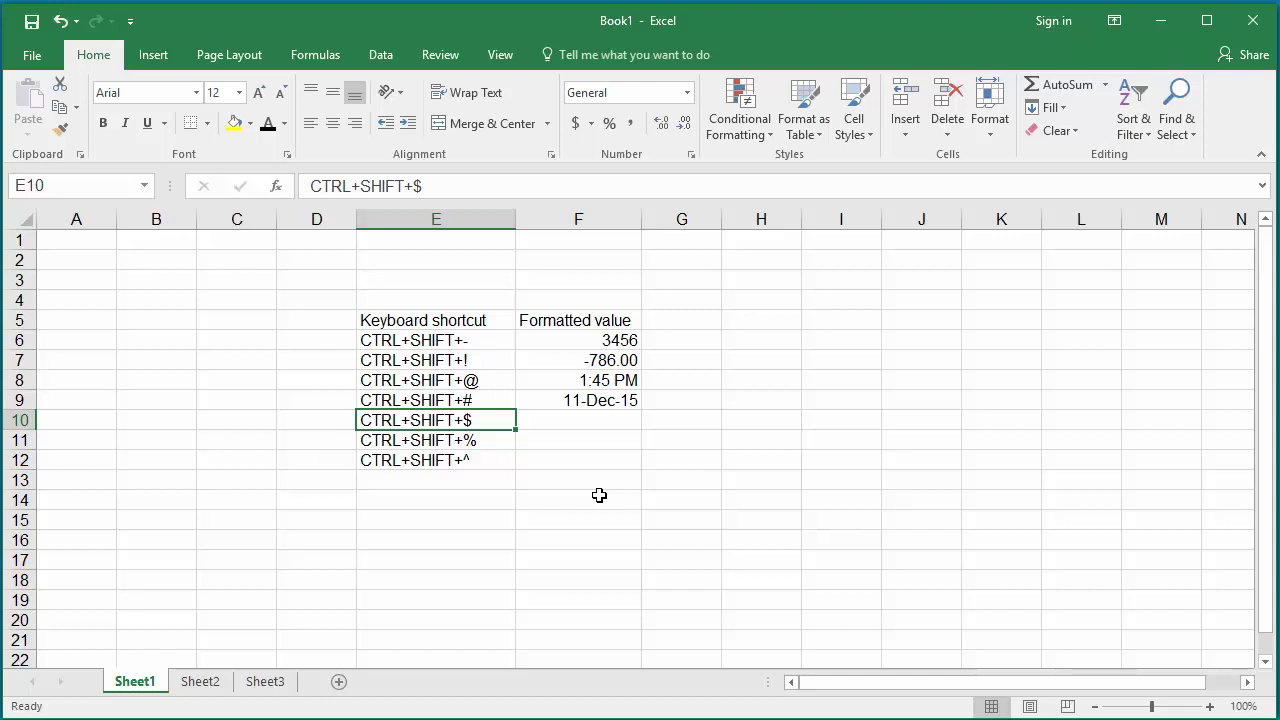
- Apply currency format to F10, enter 987, then replace it with -456 shown as red ($456.00)
{"action": "left_click", "coordinate": [580, 424]}
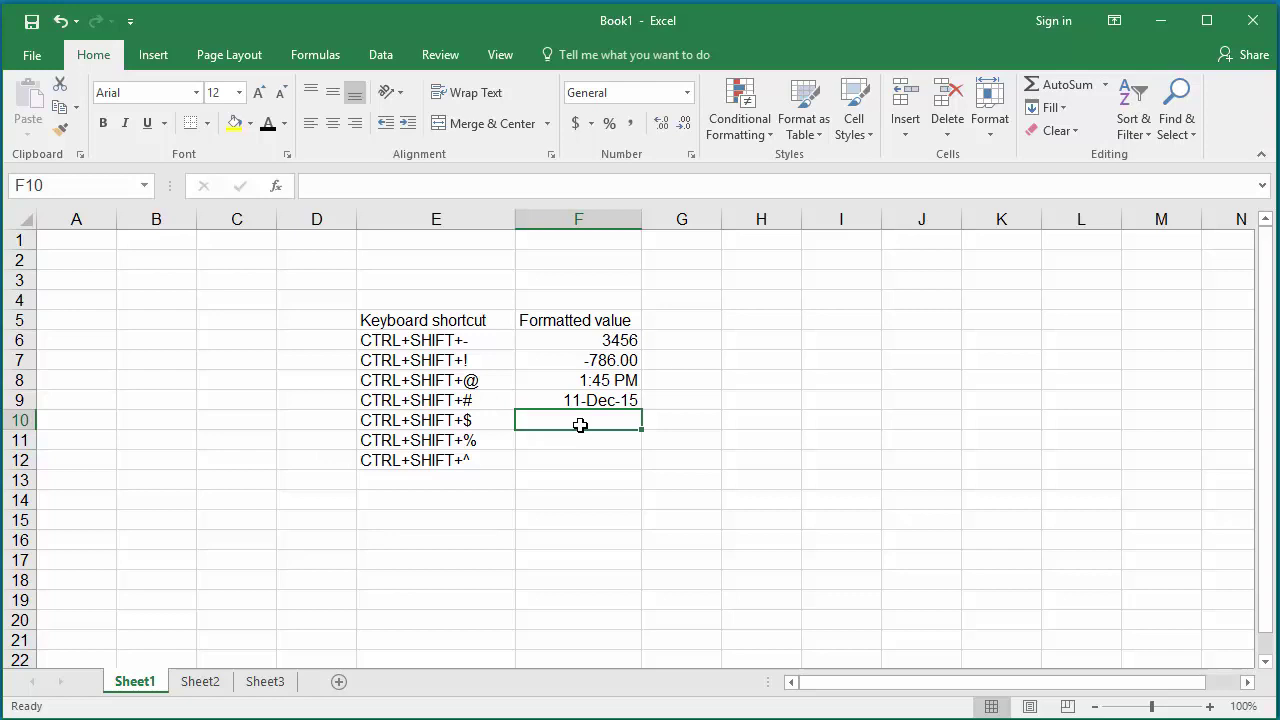
{"action": "key", "text": "ctrl+shift+dollar"}
{"action": "type", "text": "987"}
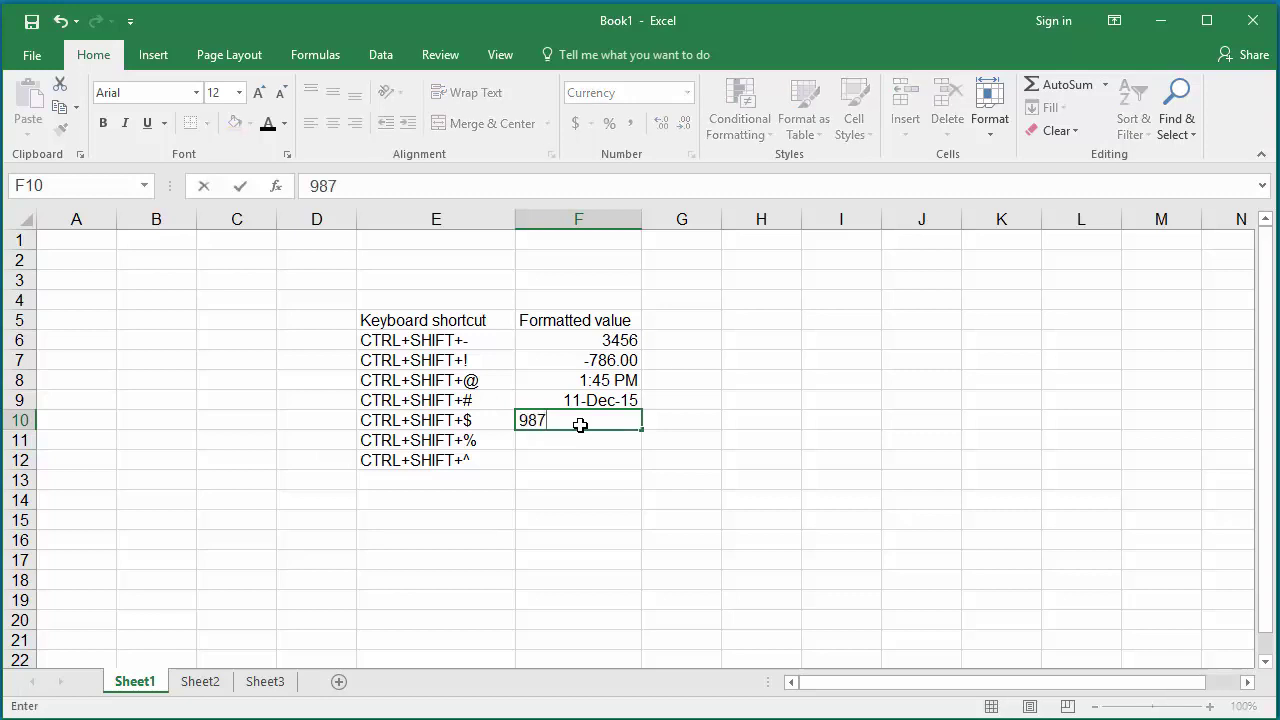
{"action": "key", "text": "Return"}
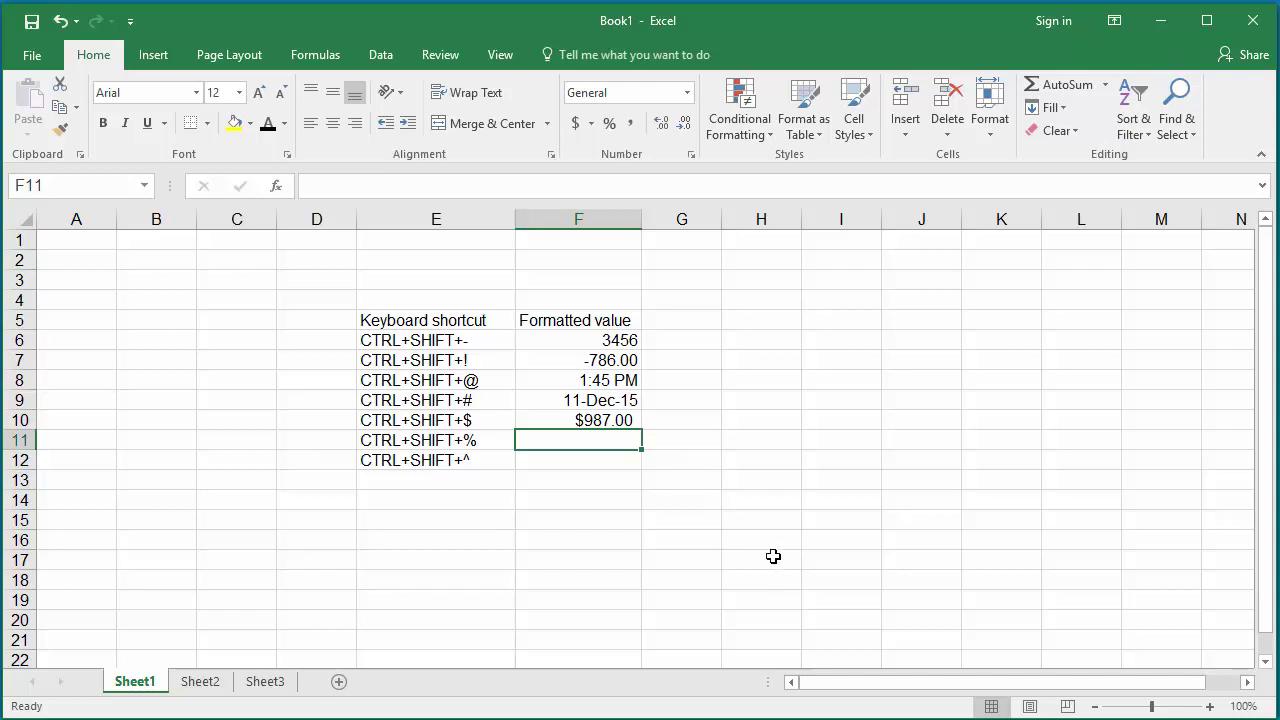
{"action": "key", "text": "Up"}
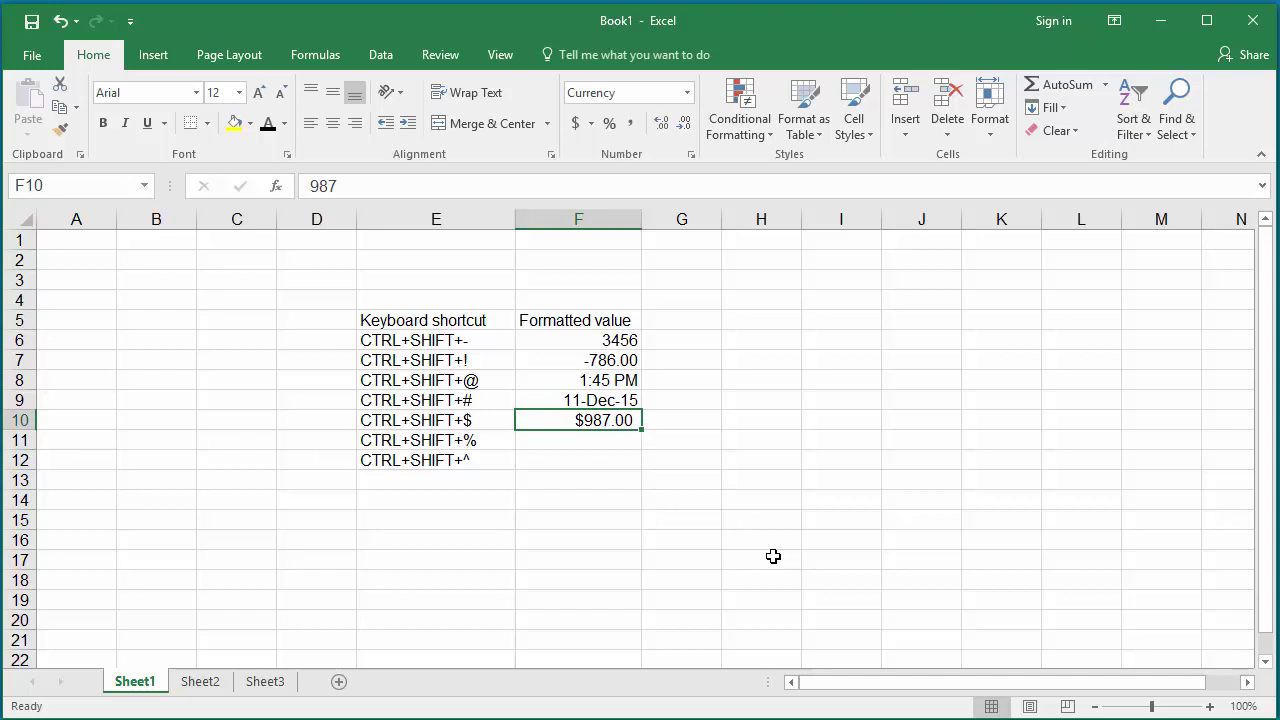
{"action": "type", "text": "-"}
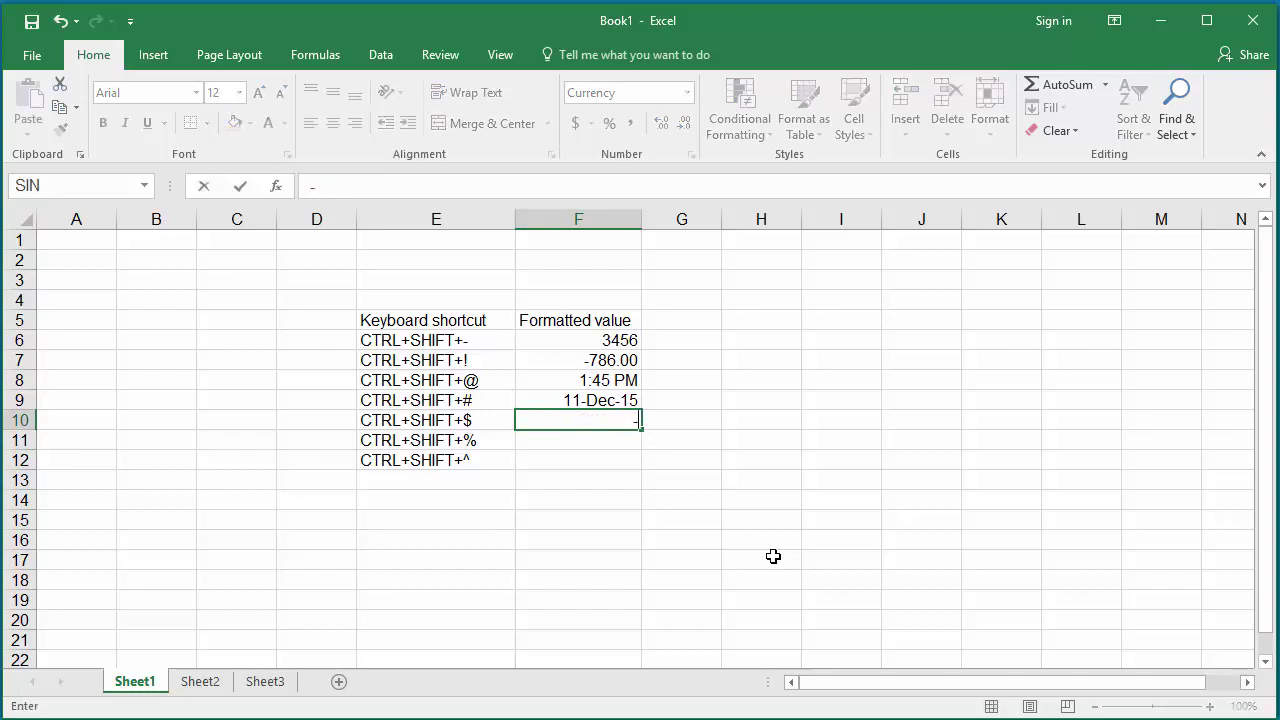
{"action": "type", "text": "456"}
{"action": "key", "text": "Return"}
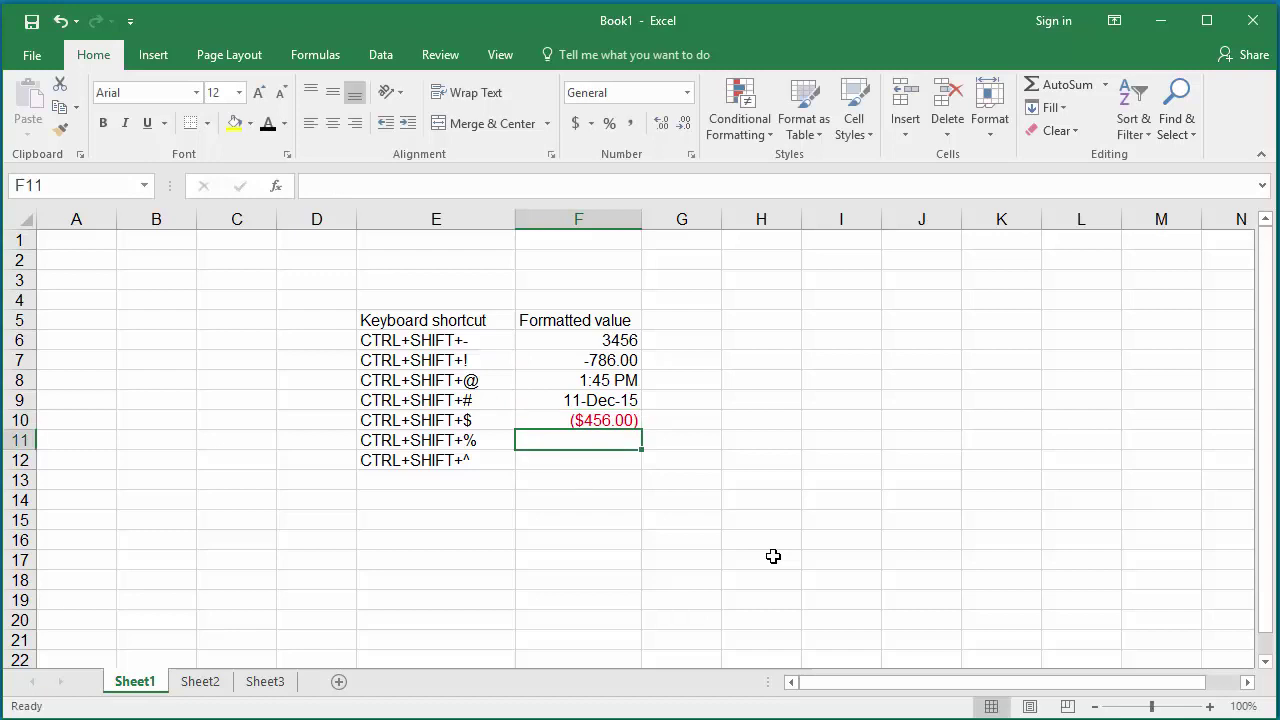
{"action": "key", "text": "Up"}
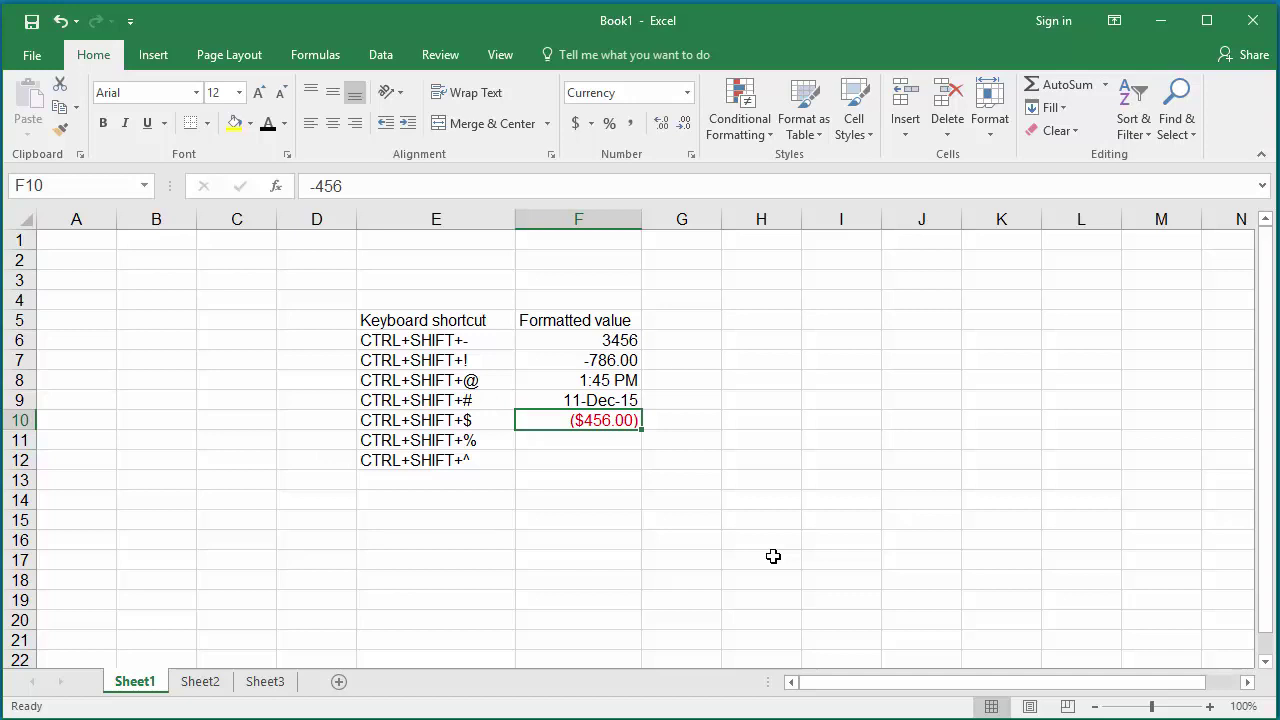
{"action": "key", "text": "Return"}
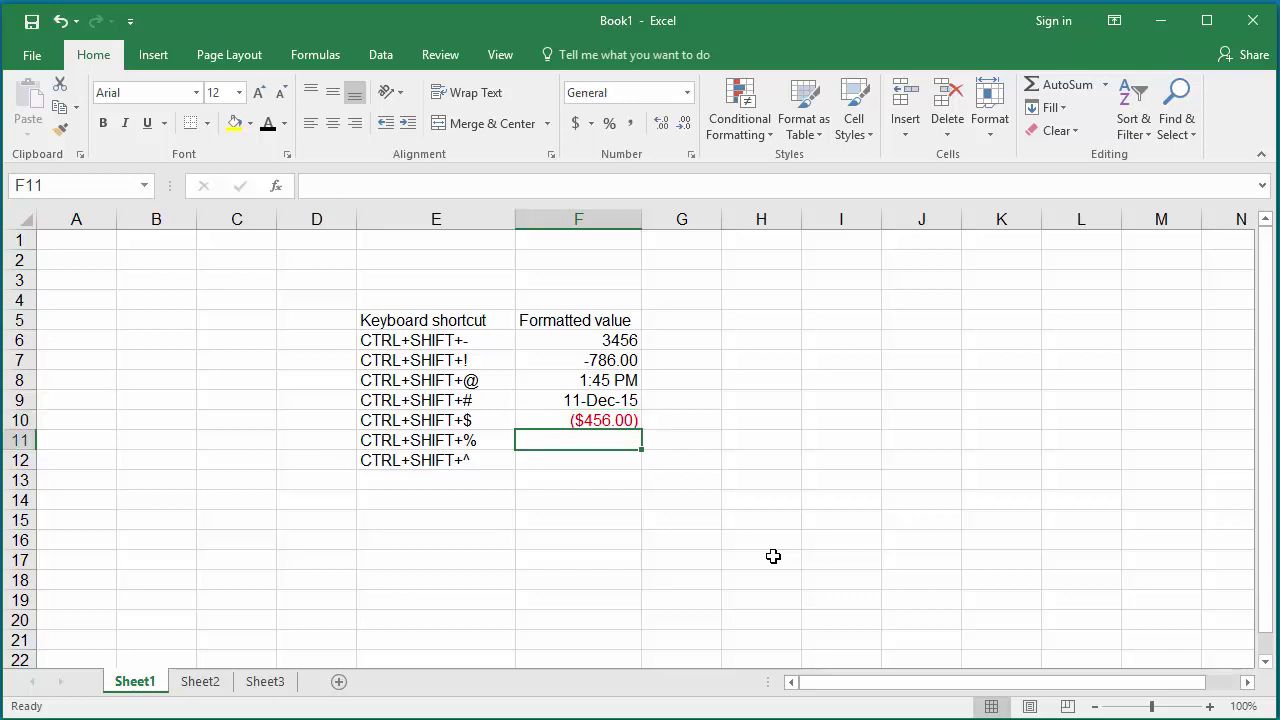
{"action": "key", "text": "Left"}
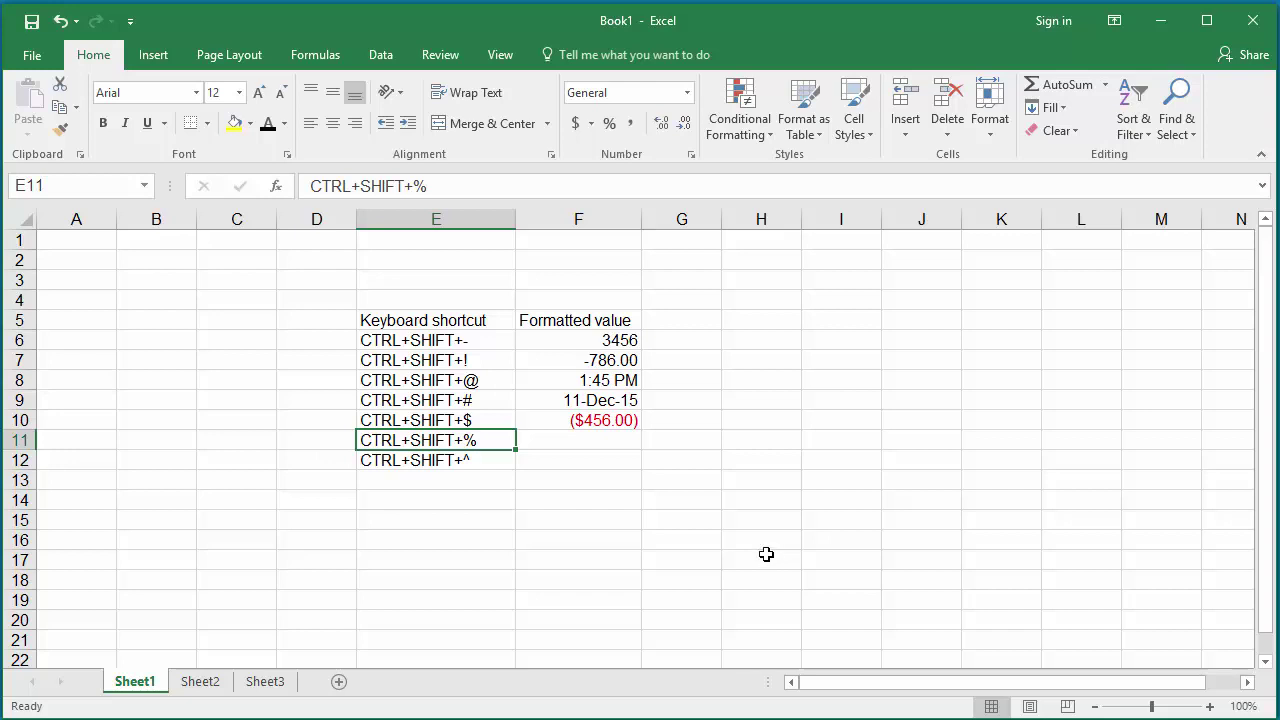
- Apply the Ctrl+Shift+% percentage format to F11 and enter 23.56, displayed as 24%
{"action": "left_click", "coordinate": [583, 447]}
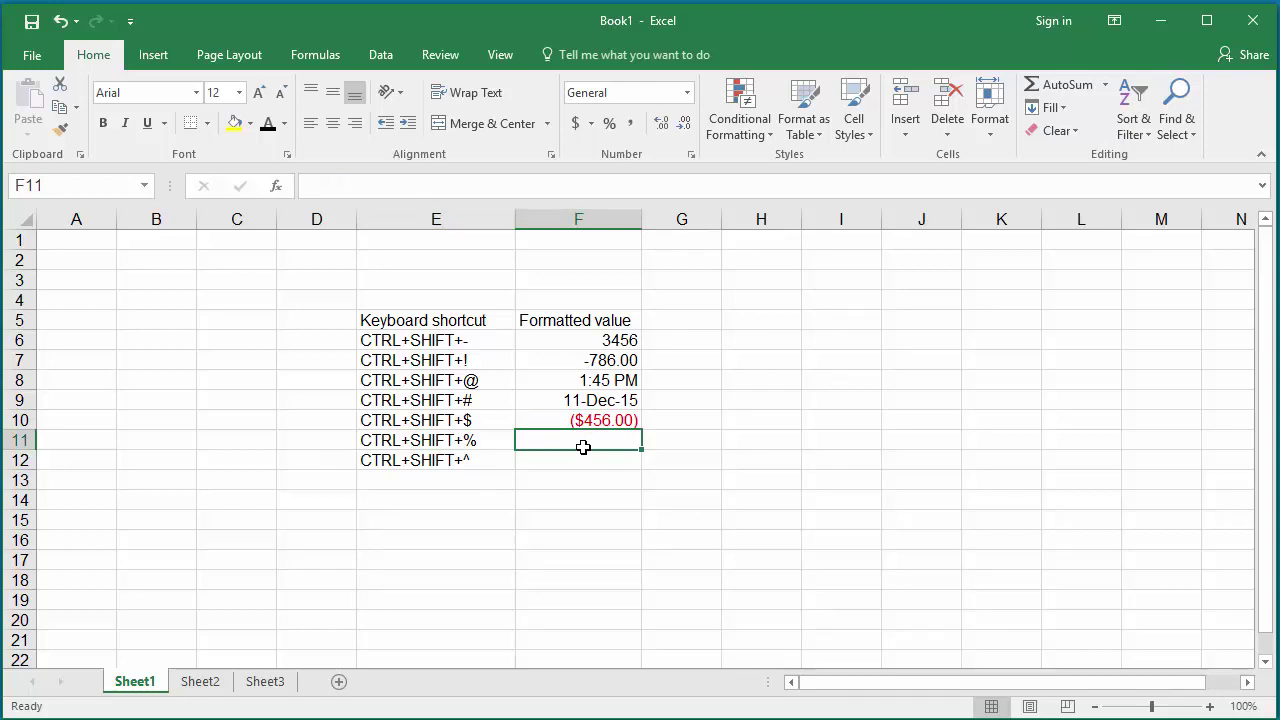
{"action": "key", "text": "ctrl+shift+5"}
{"action": "type", "text": "23."}
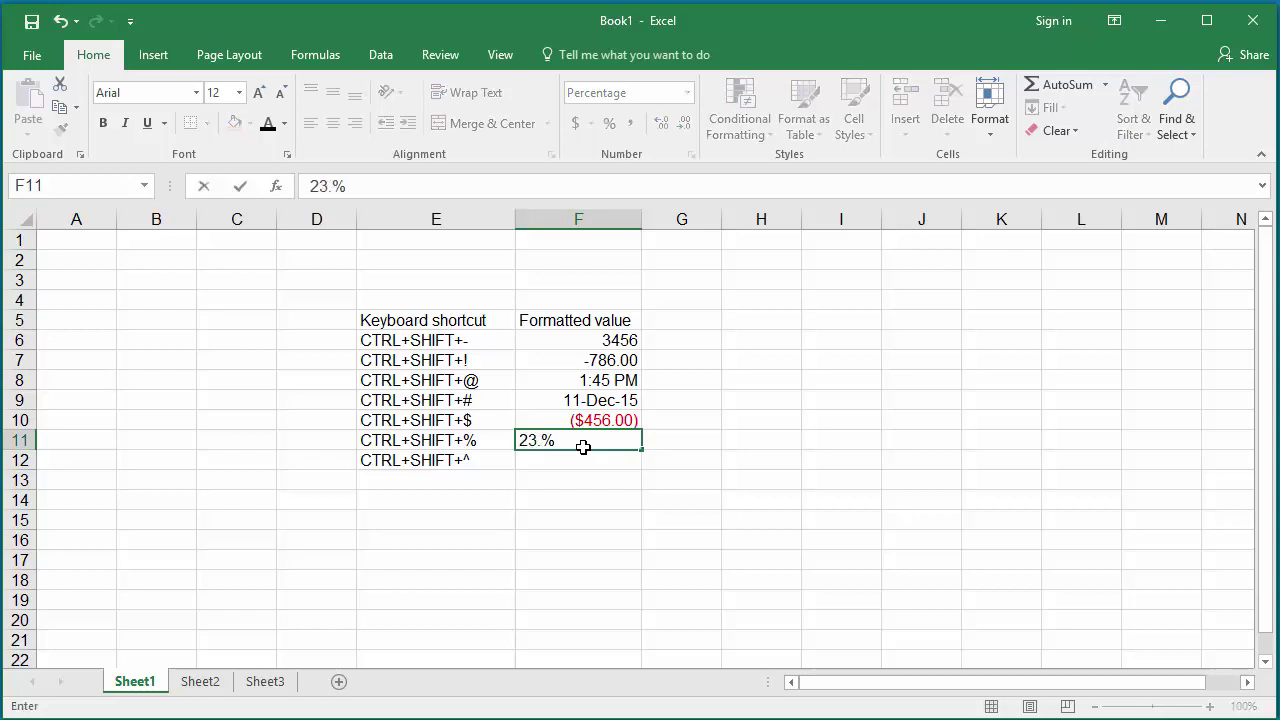
{"action": "type", "text": "56"}
{"action": "key", "text": "Return"}
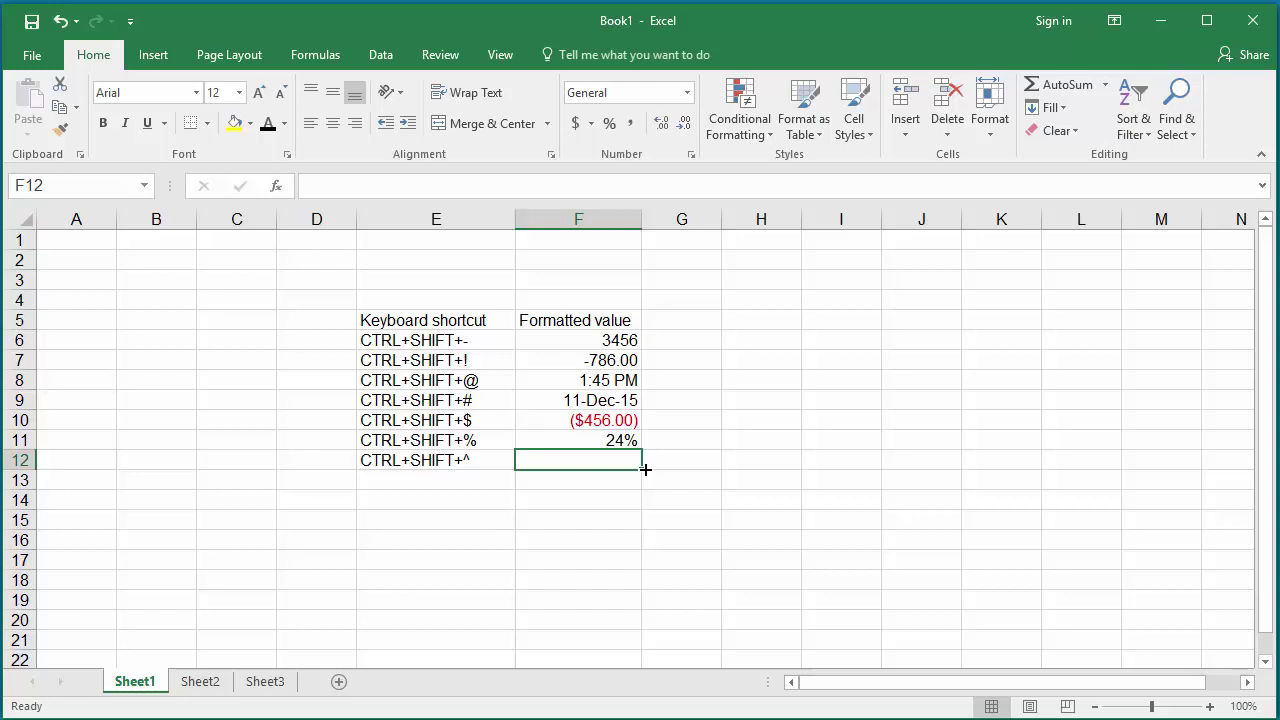
{"action": "key", "text": "Up"}
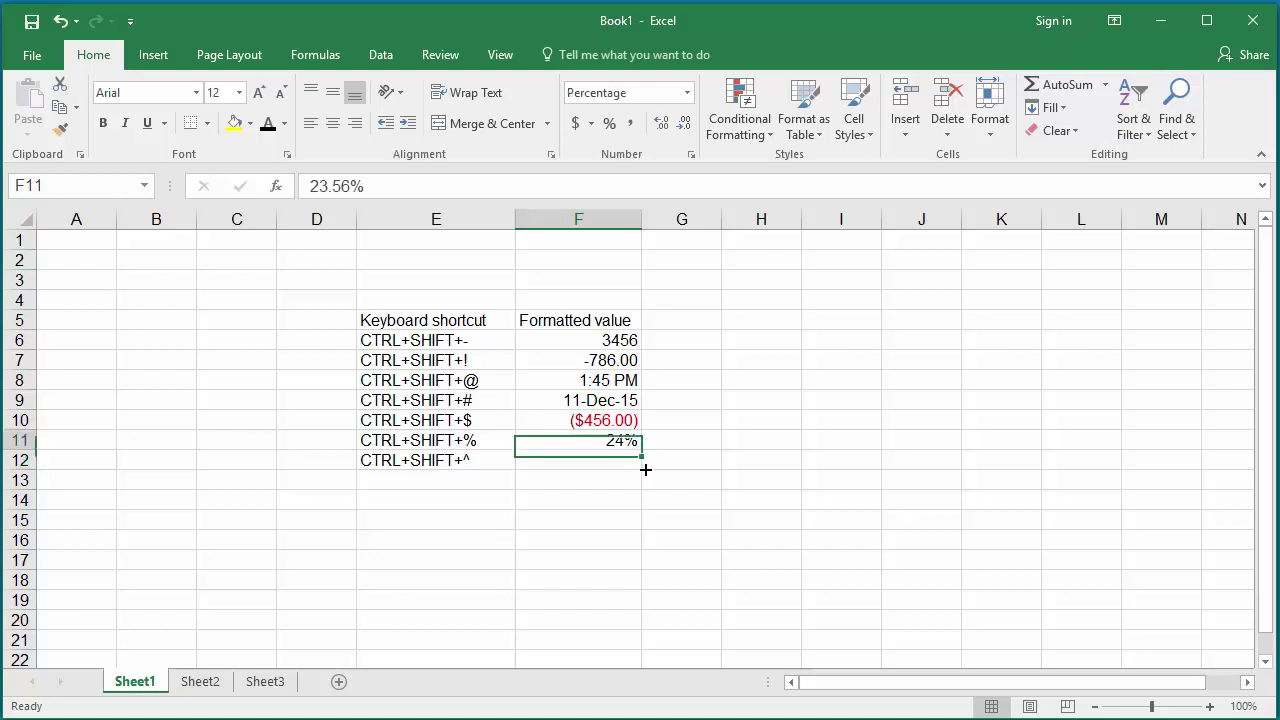
{"action": "key", "text": "Down"}
{"action": "key", "text": "Left"}
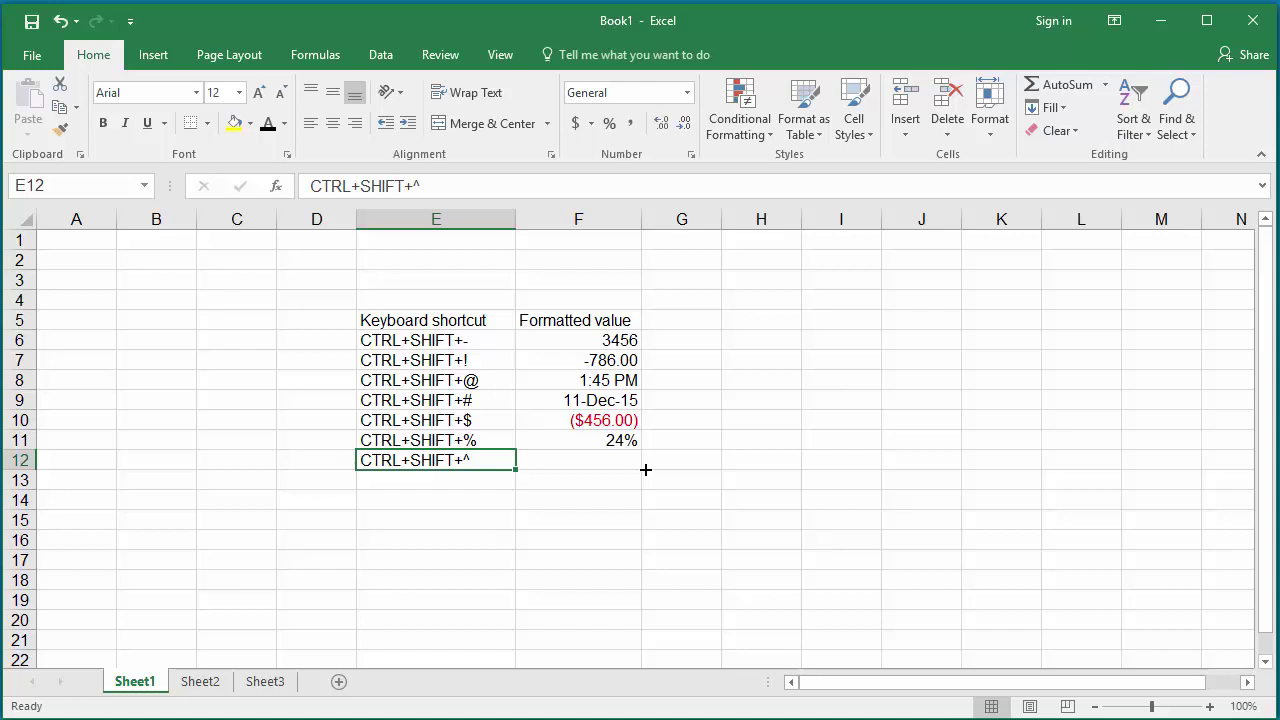
- Apply the Ctrl+Shift+^ scientific format to F12 and enter 678, shown as 6.78E+02
{"action": "left_click", "coordinate": [601, 455]}
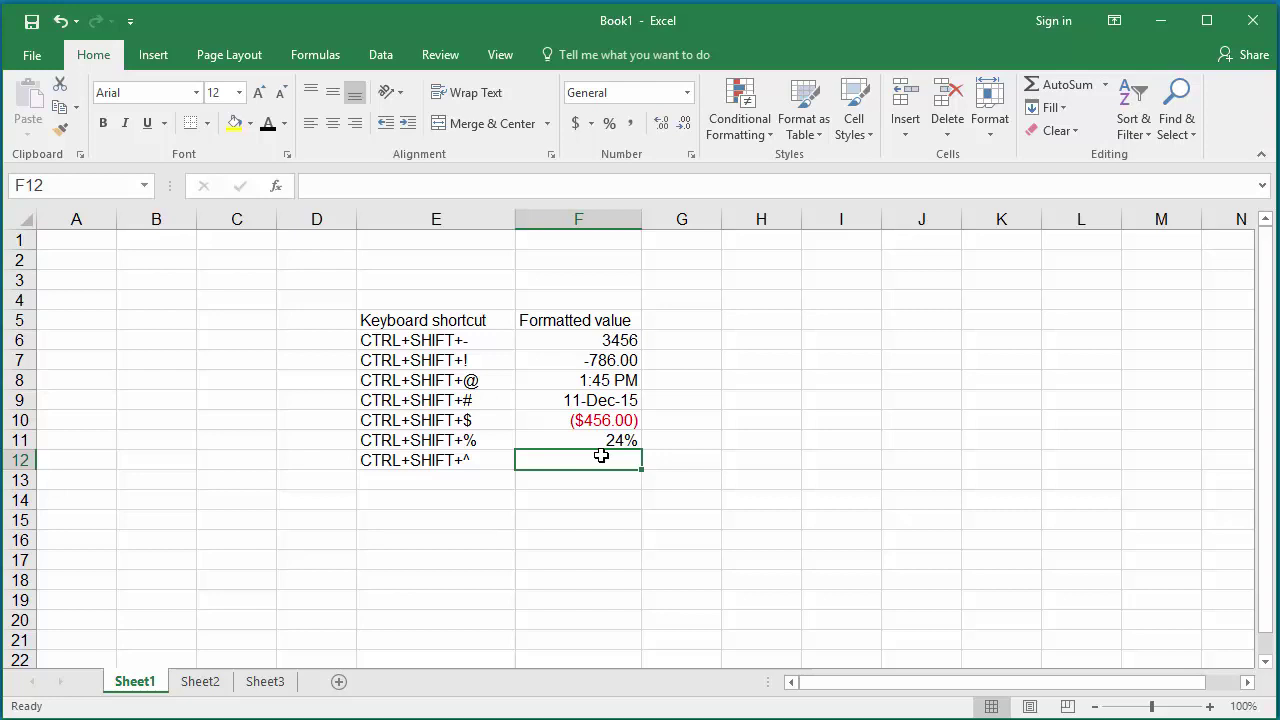
{"action": "key", "text": "ctrl+shift+asciicircum"}
{"action": "type", "text": "678"}
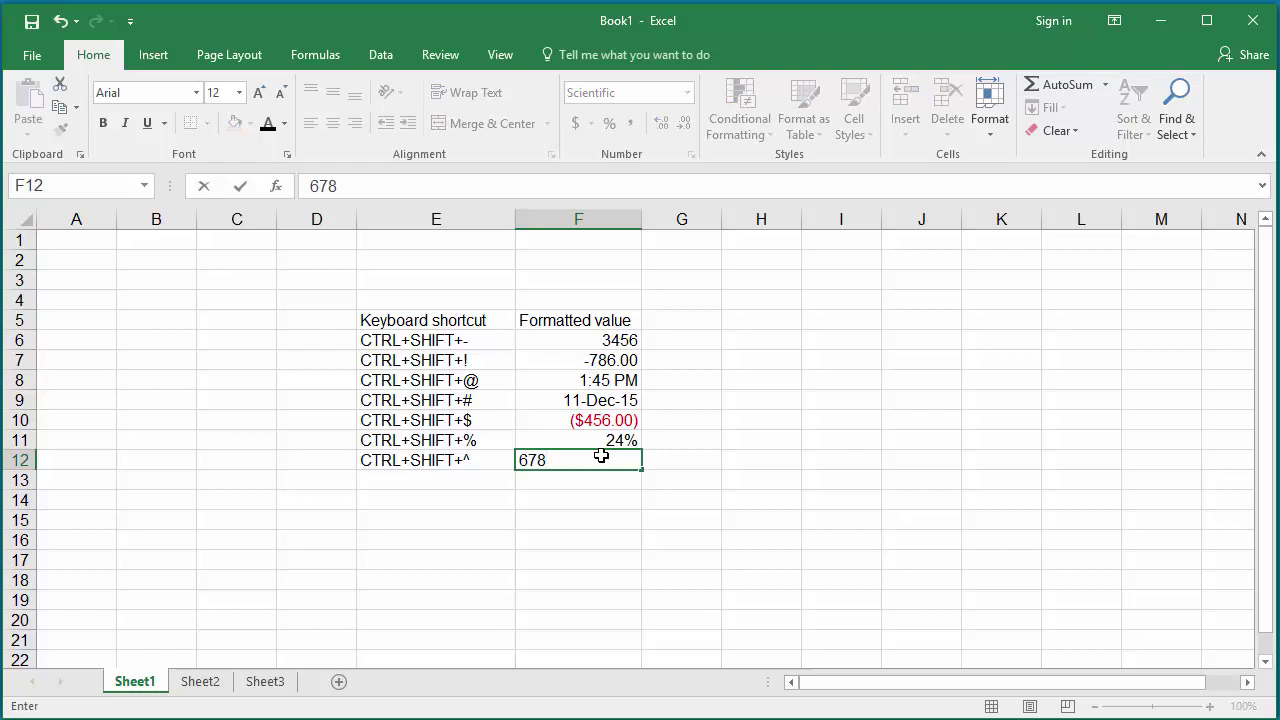
{"action": "key", "text": "Return"}
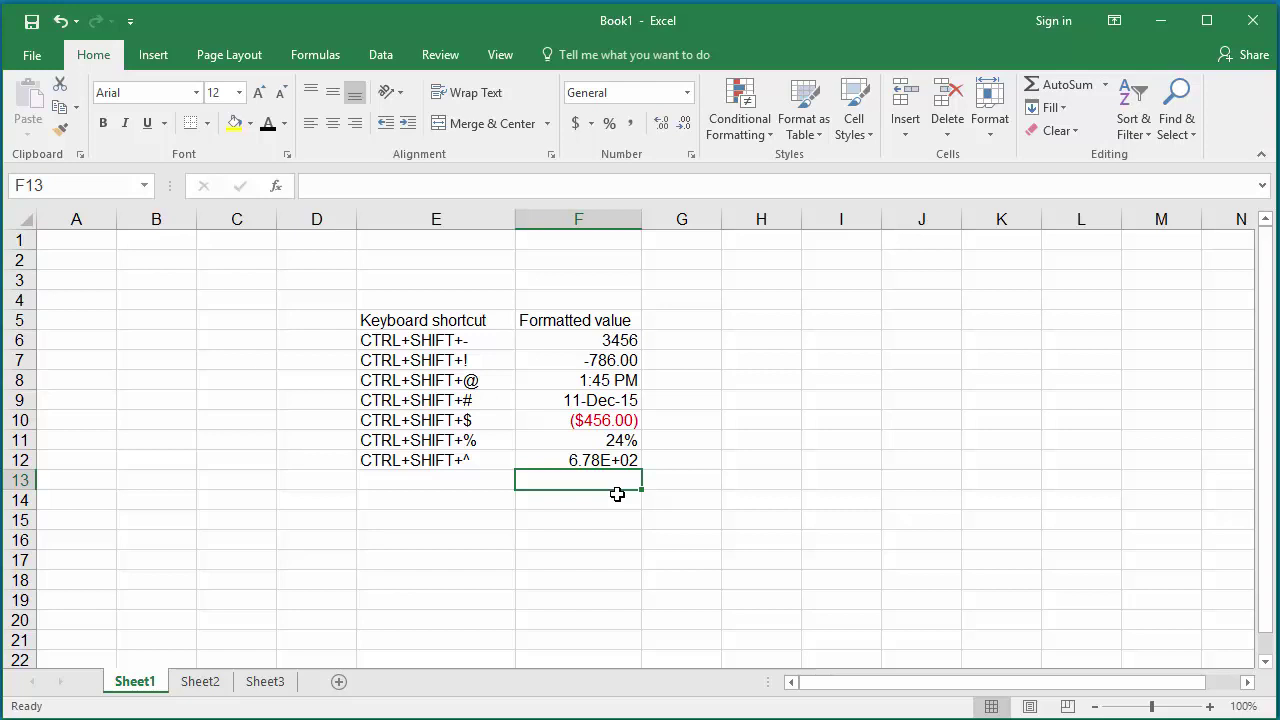
- Select the range F7:H7, starting from the -786.00 sample
{"action": "left_click", "coordinate": [610, 362]}
{"action": "left_click_drag", "start_coordinate": [645, 363], "coordinate": [765, 364]}
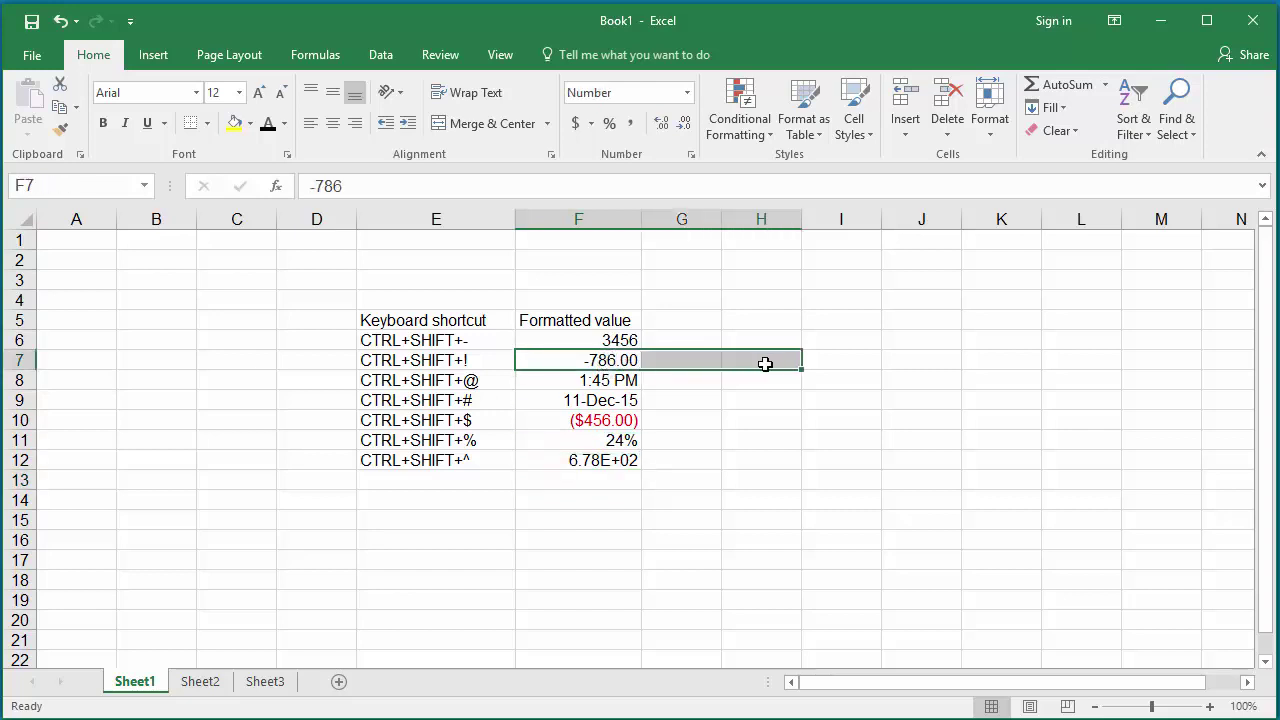